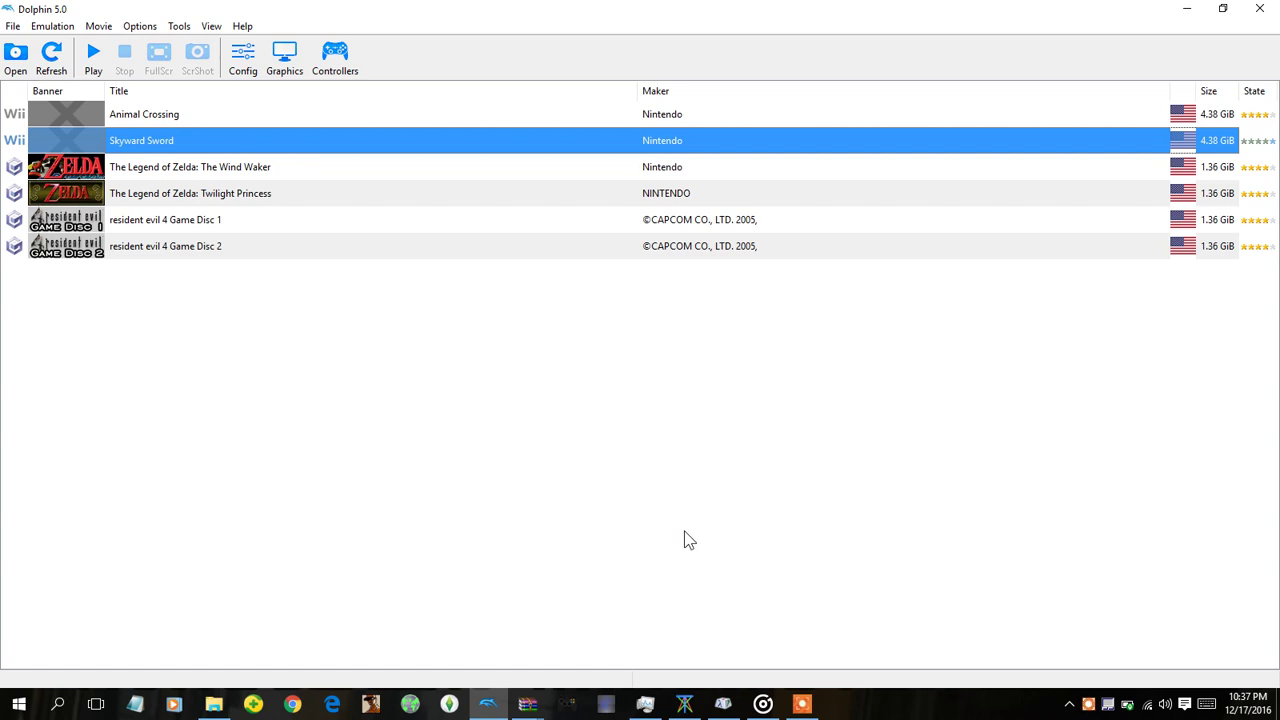
Switch to DS4Windows and examine the connected controller's Call of Duty colors profile settings.
left_click(454, 125)
left_click(398, 150)
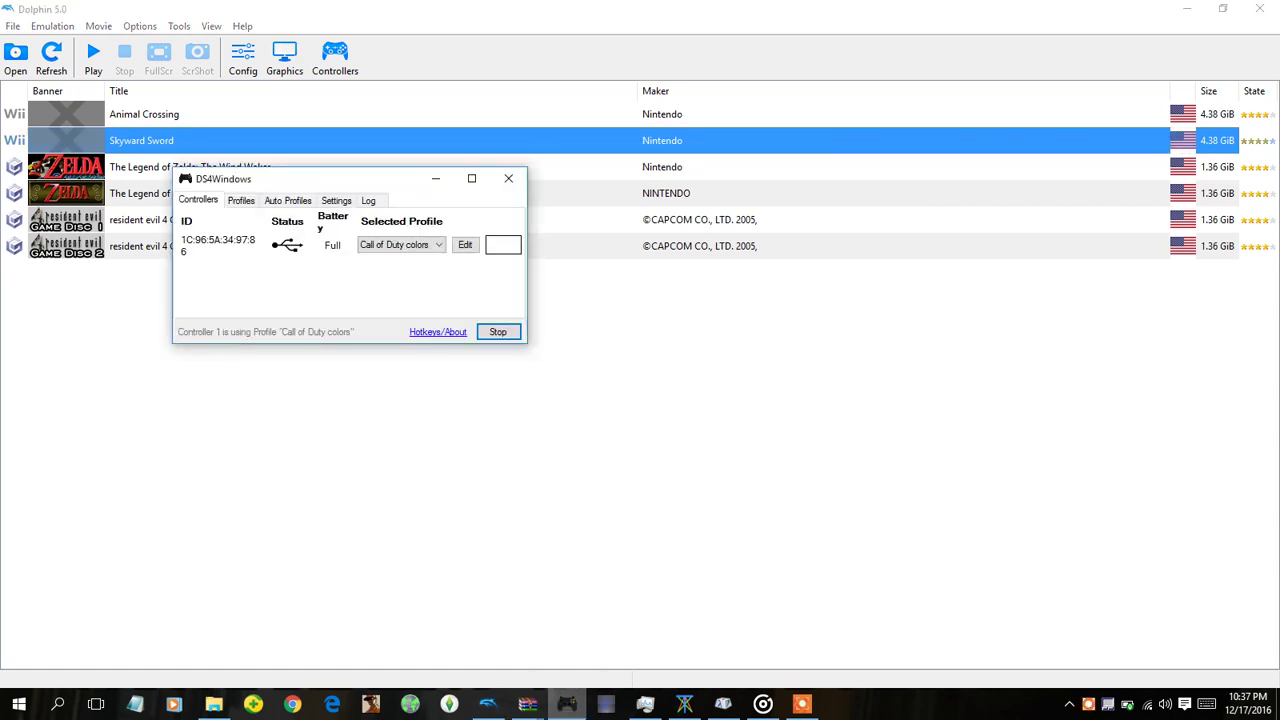
left_click(460, 247)
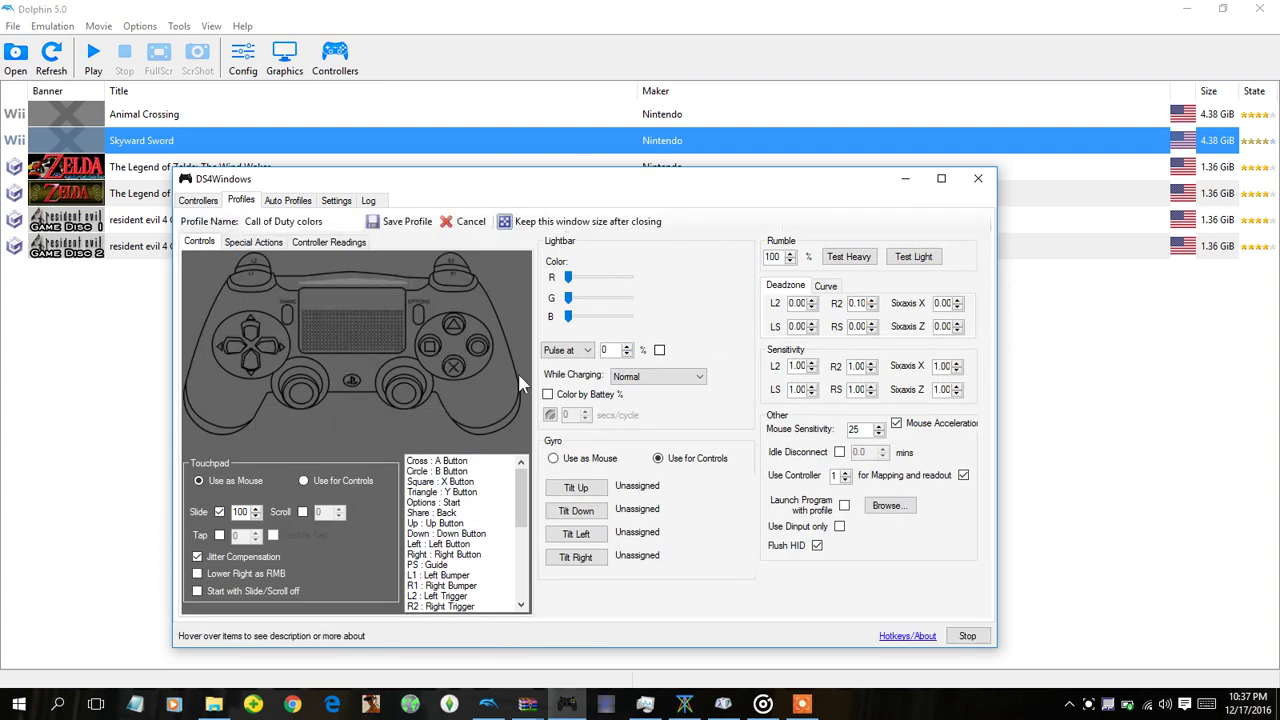
left_click(268, 203)
left_click(240, 202)
left_click(212, 203)
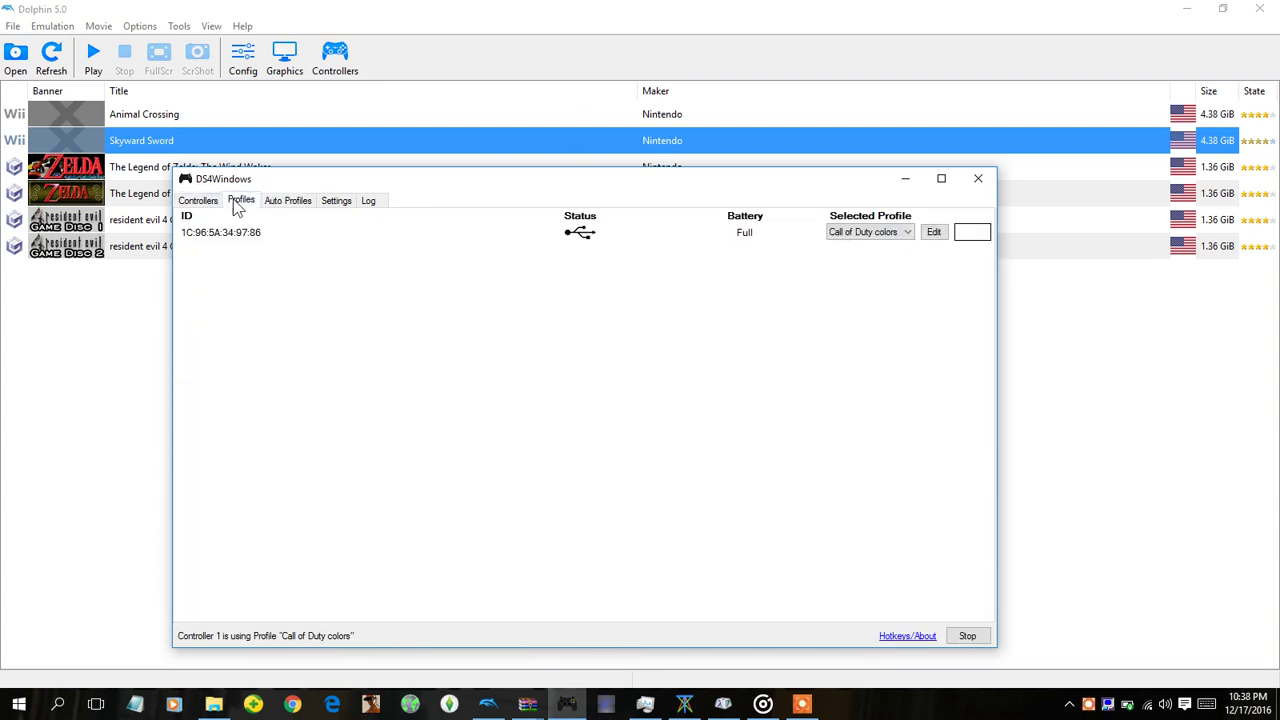
left_click(240, 201)
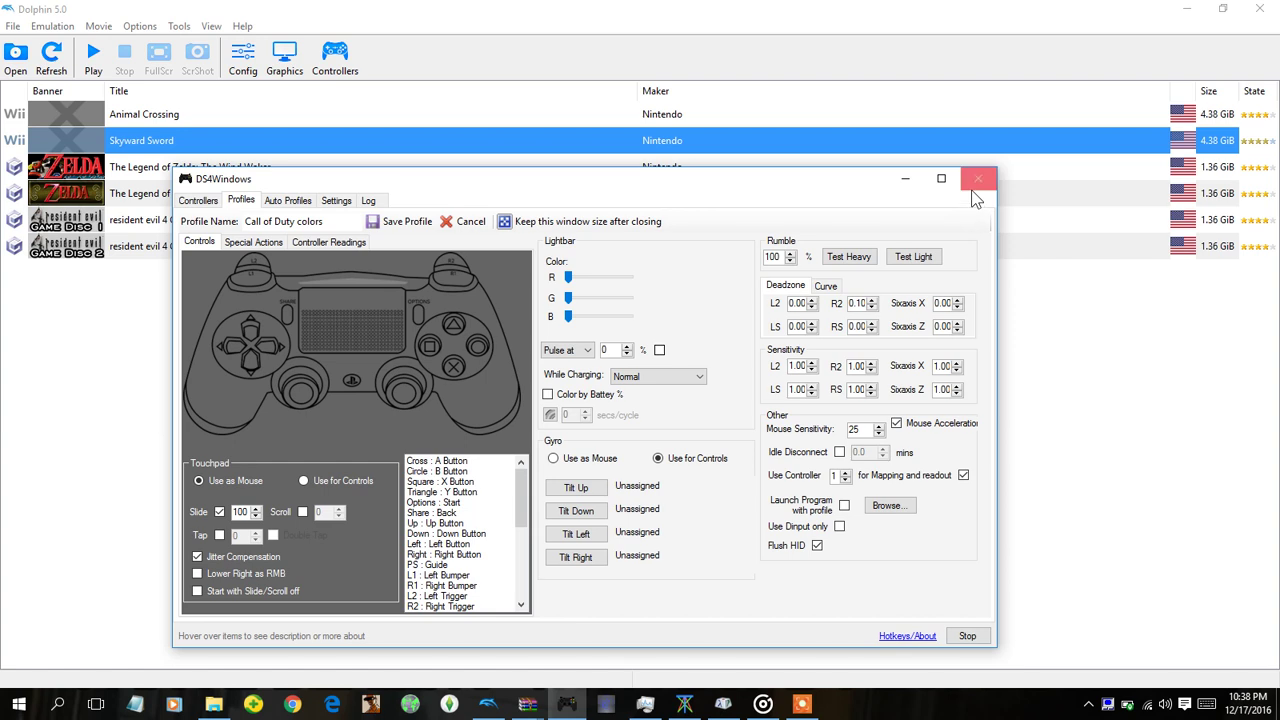
left_click(195, 201)
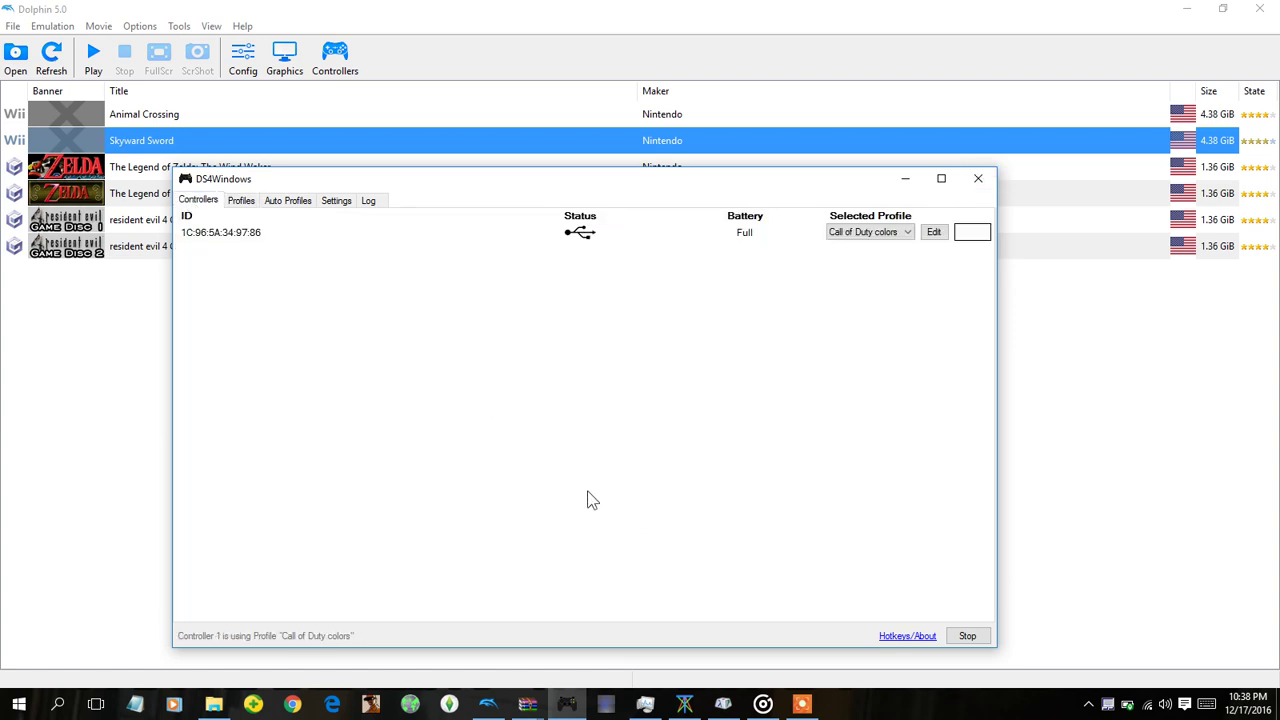
left_click(920, 183)
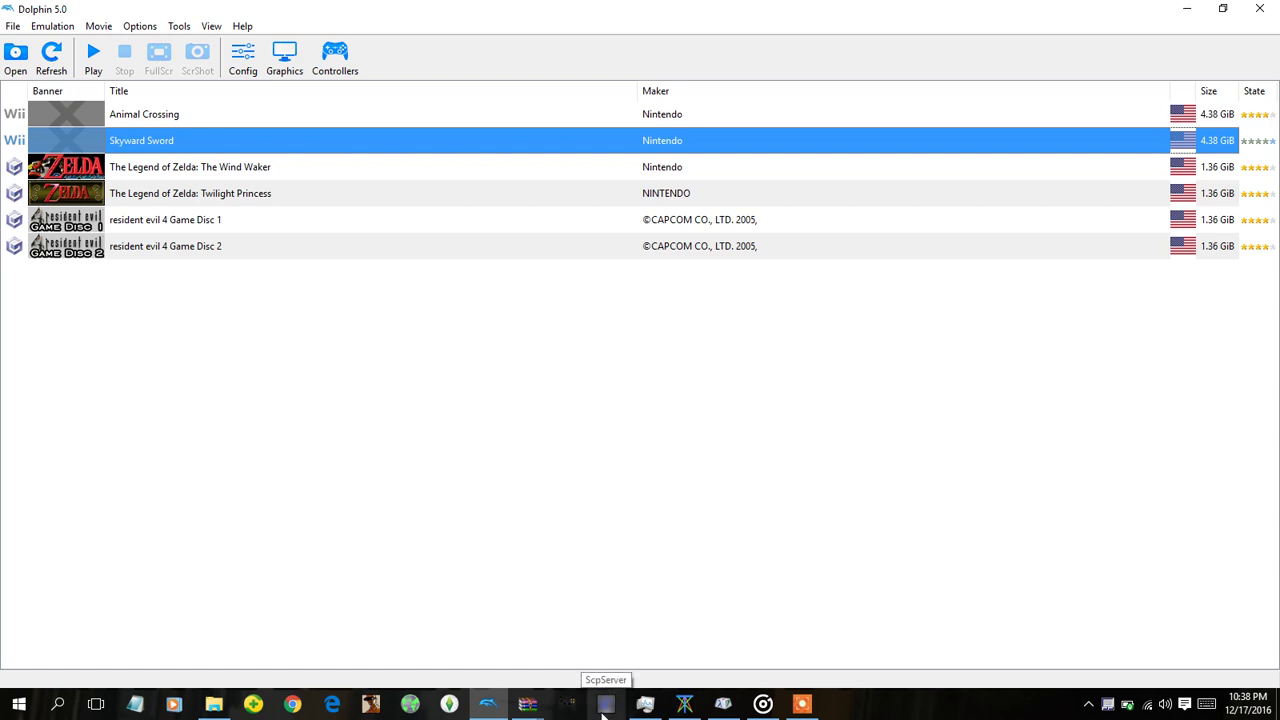
Switch to DS4 to XInput Mapper and select the first wireless controller entry.
left_click(606, 706)
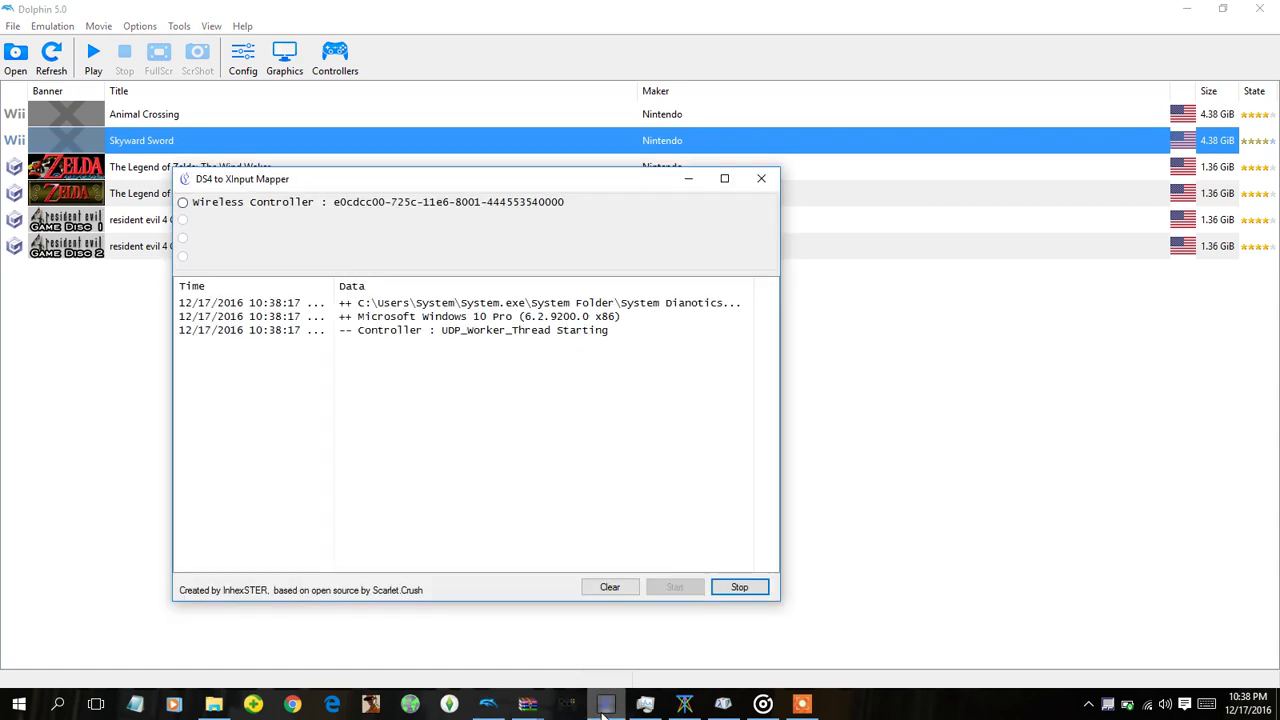
left_click(184, 203)
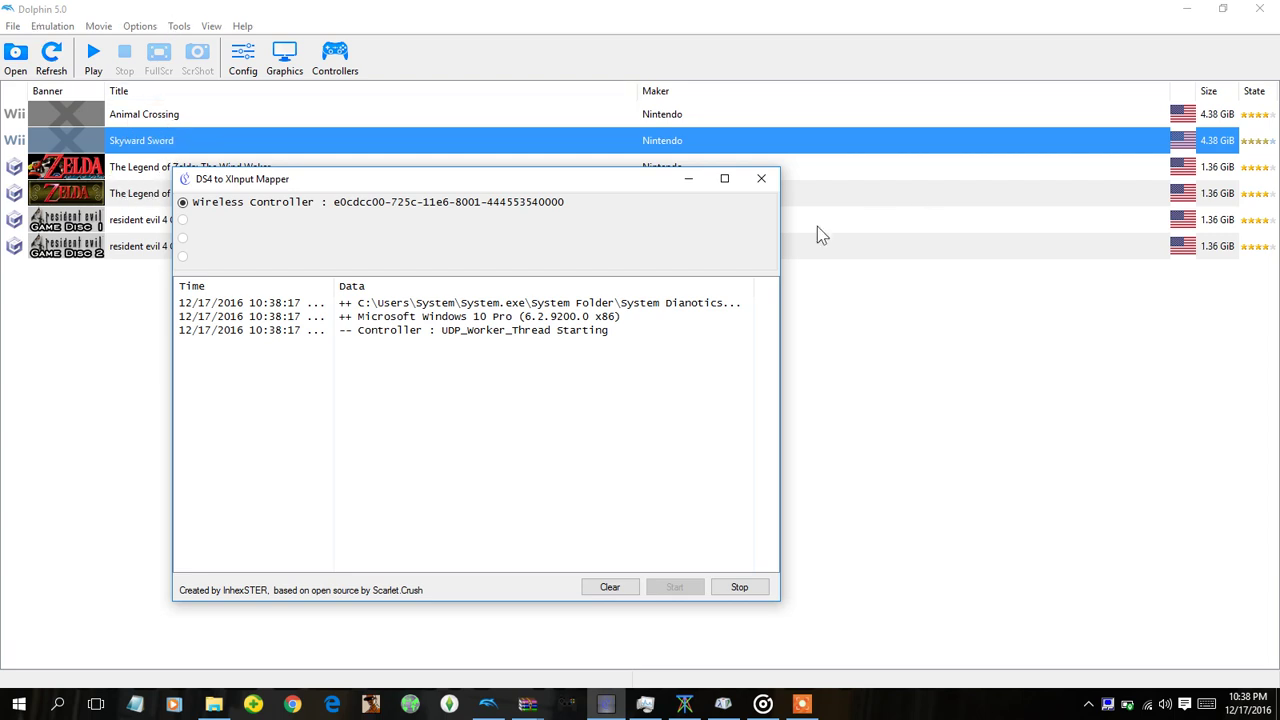
left_click(689, 180)
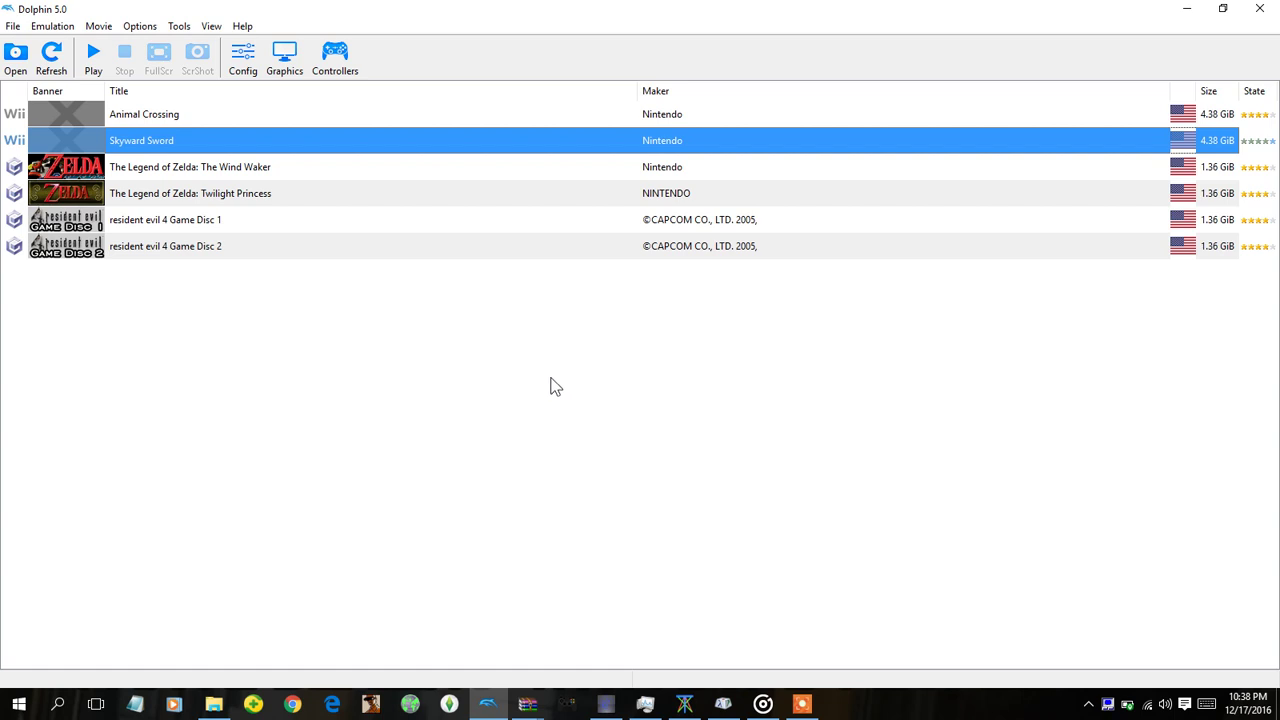
left_click(303, 123)
left_click(302, 160)
left_click(313, 195)
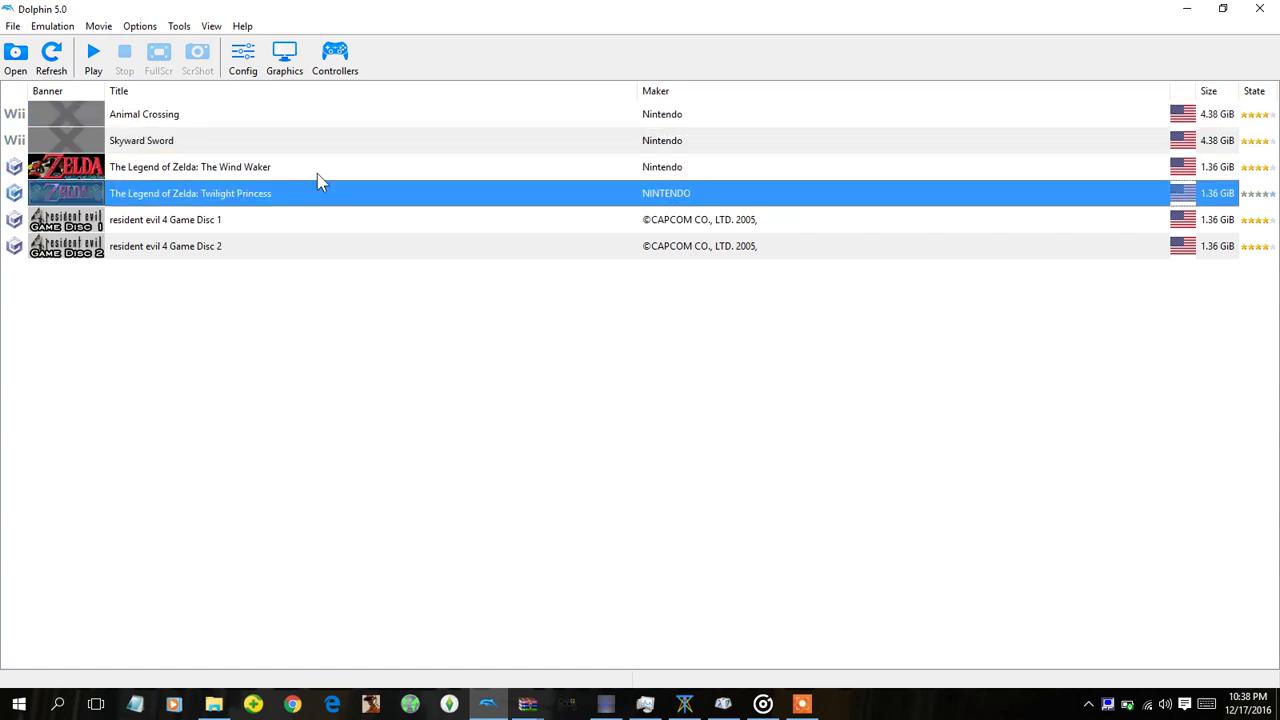
left_click(302, 112)
left_click(253, 172)
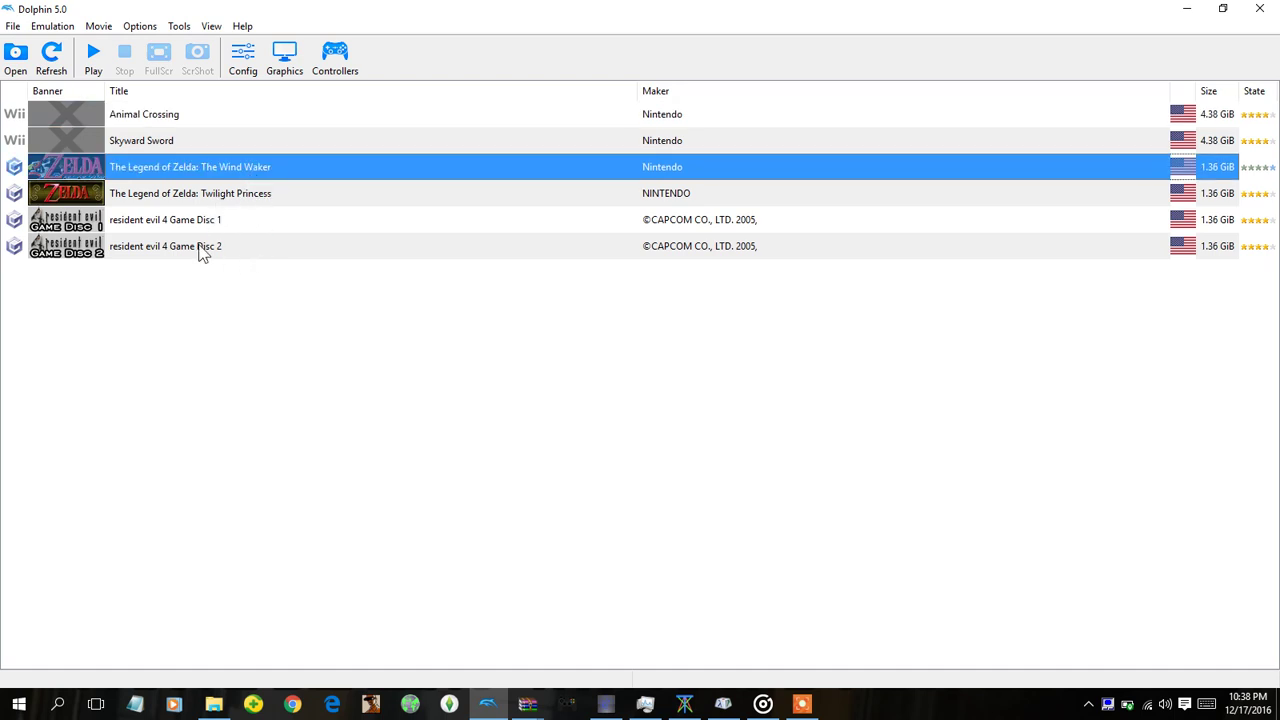
left_click(194, 272)
left_click(218, 222)
Test-run The Legend of Zelda: The Wind Waker in a maximized window and stop the emulation.
left_click(243, 173)
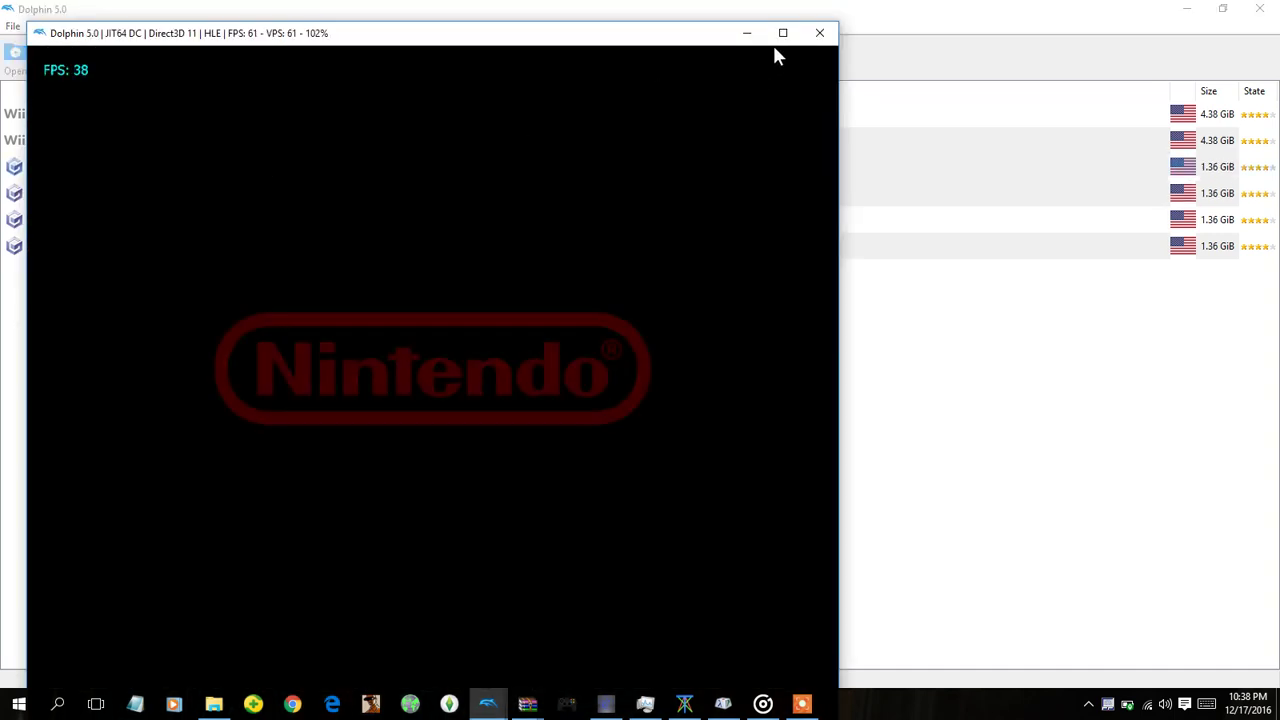
left_click(781, 38)
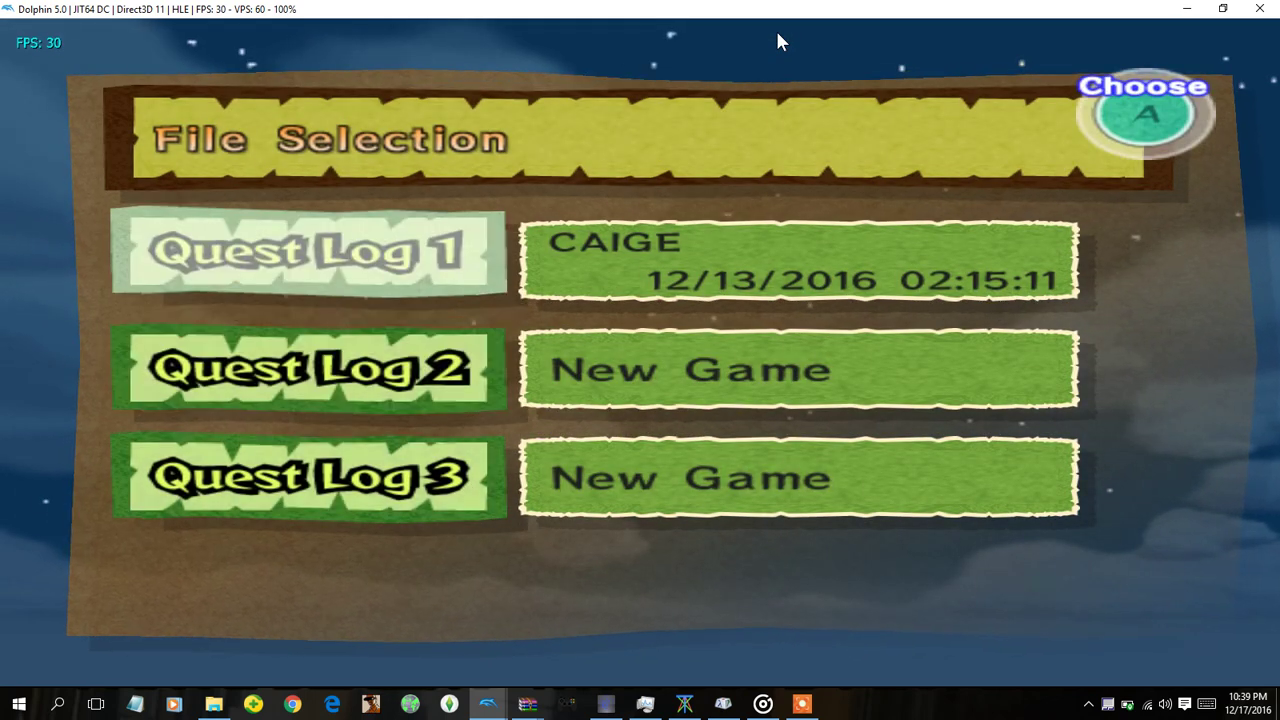
key("Escape")
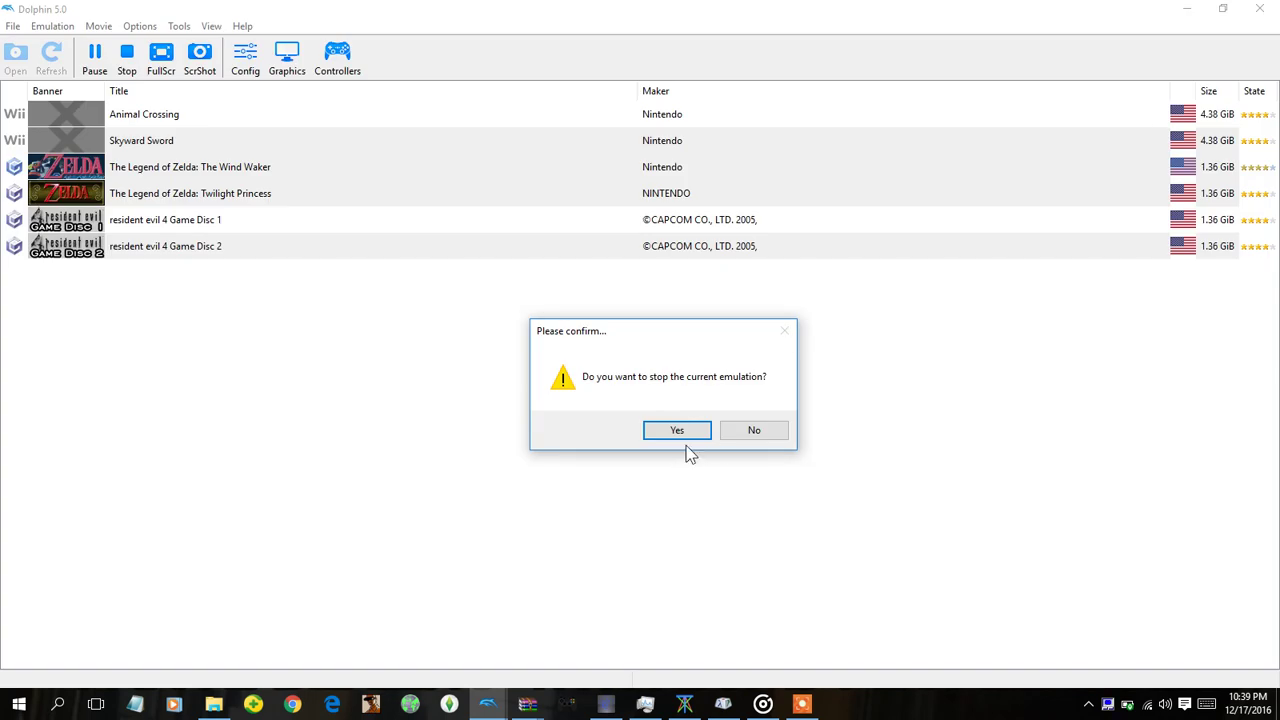
left_click(676, 430)
left_click(394, 114)
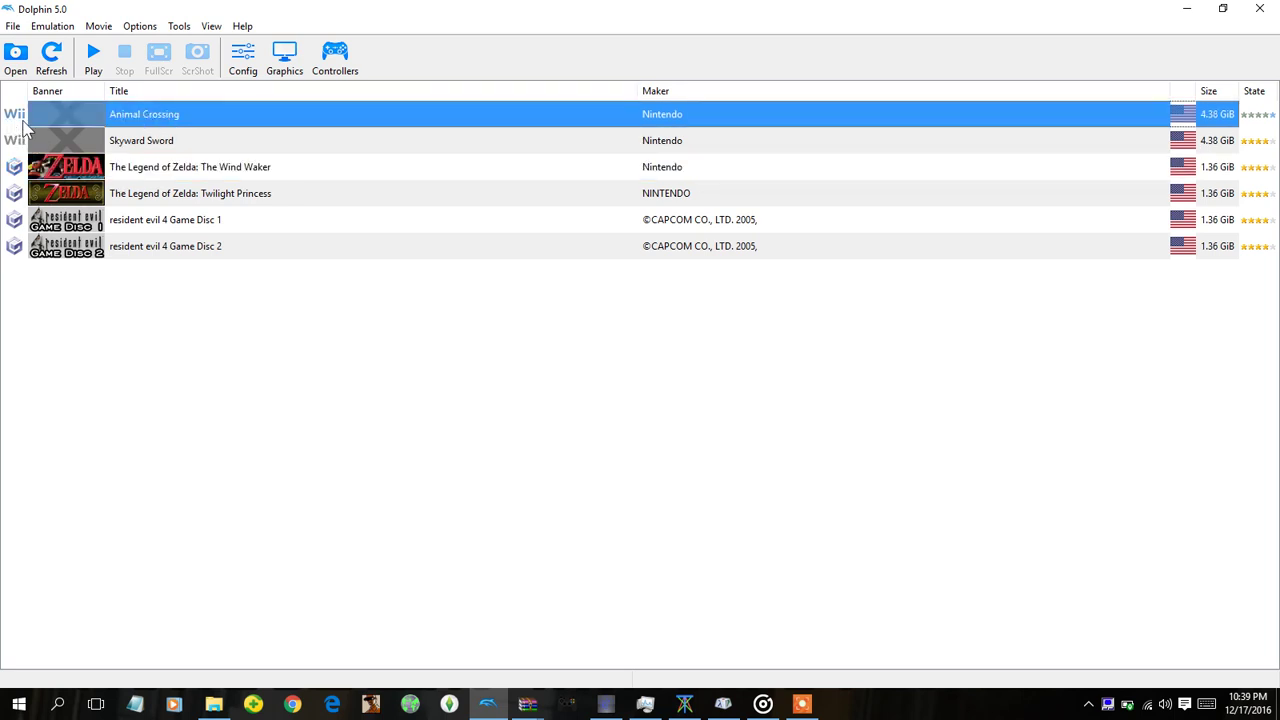
left_click(80, 143)
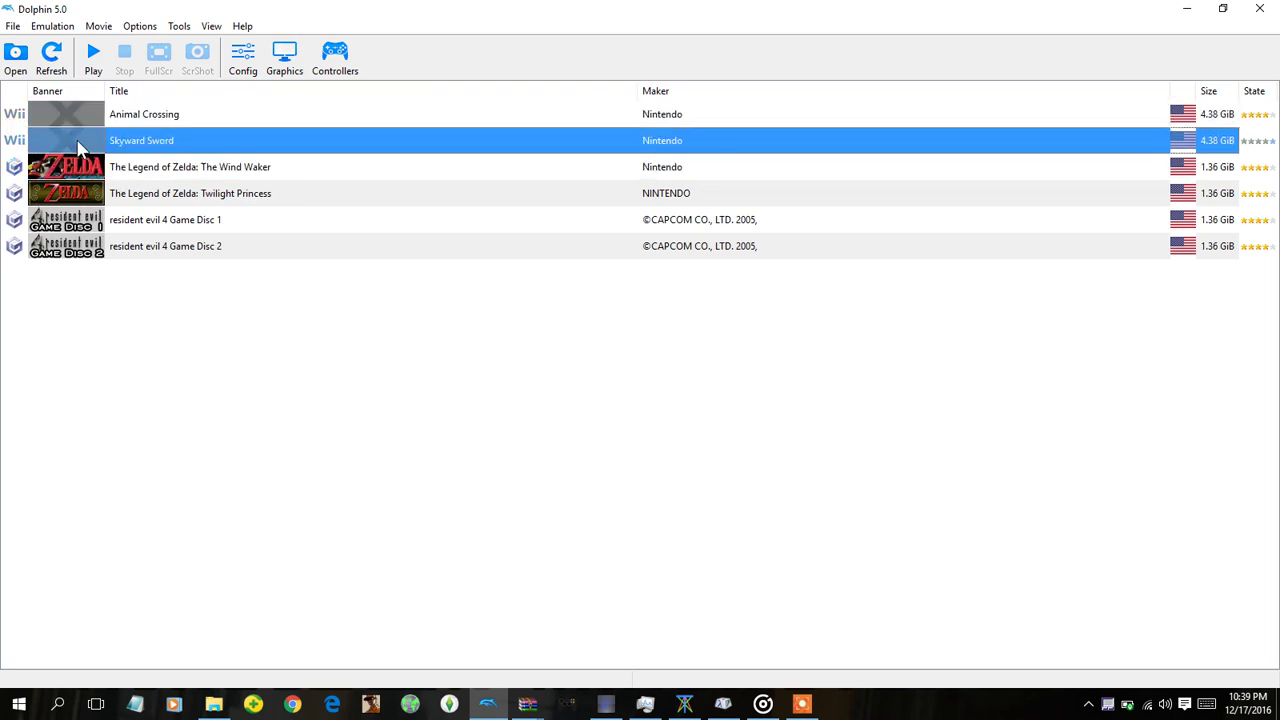
left_click(222, 115)
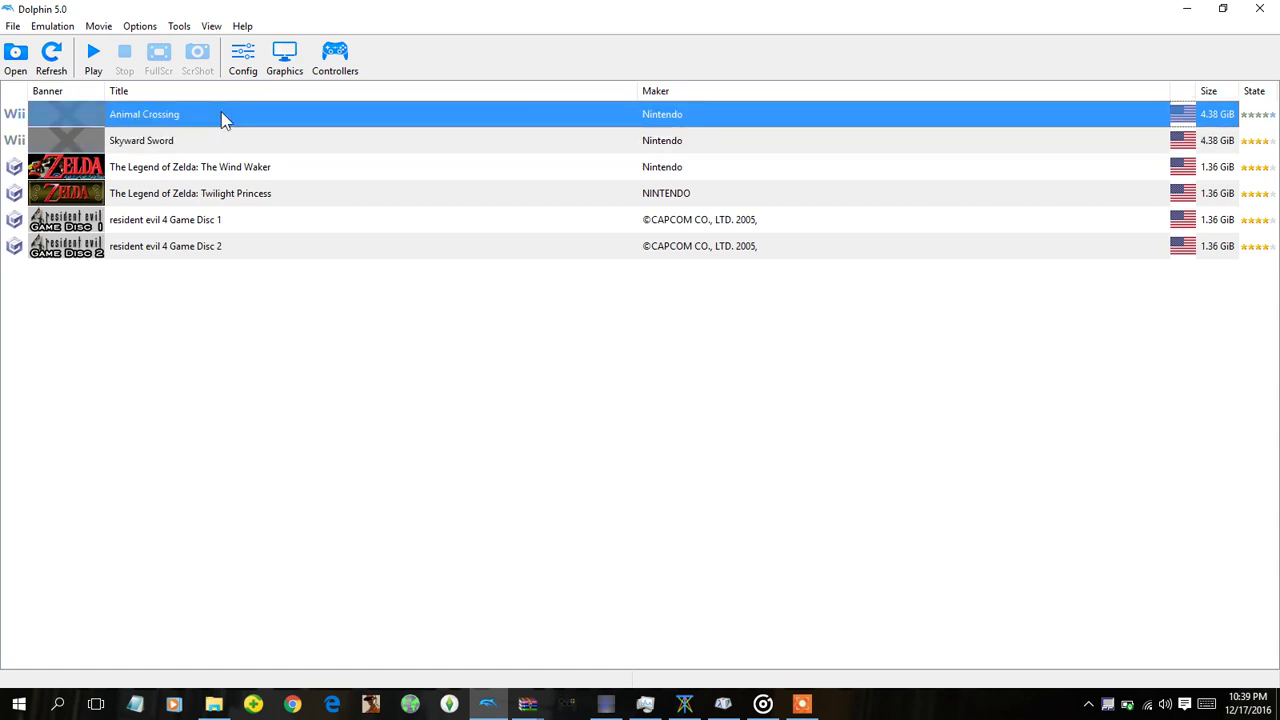
Set Wiimote 1 to Emulated Wiimote in the controller configuration.
left_click(333, 70)
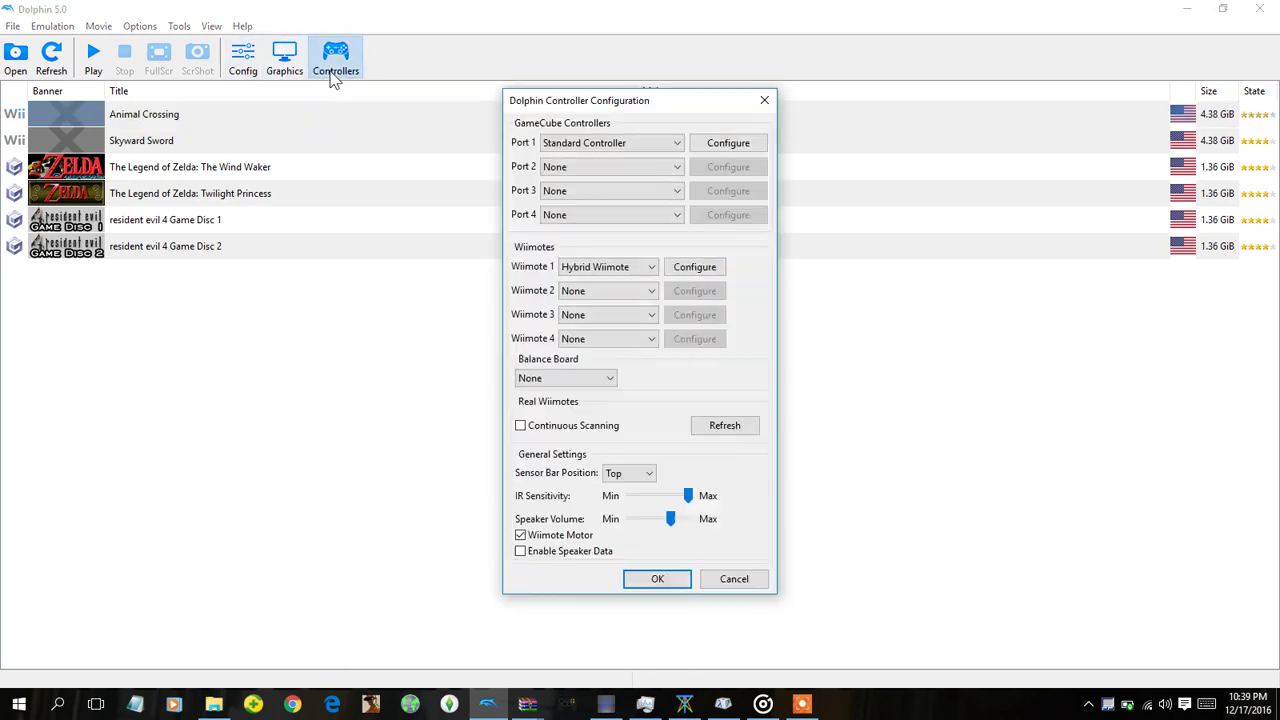
left_click(651, 267)
left_click(641, 293)
left_click(685, 582)
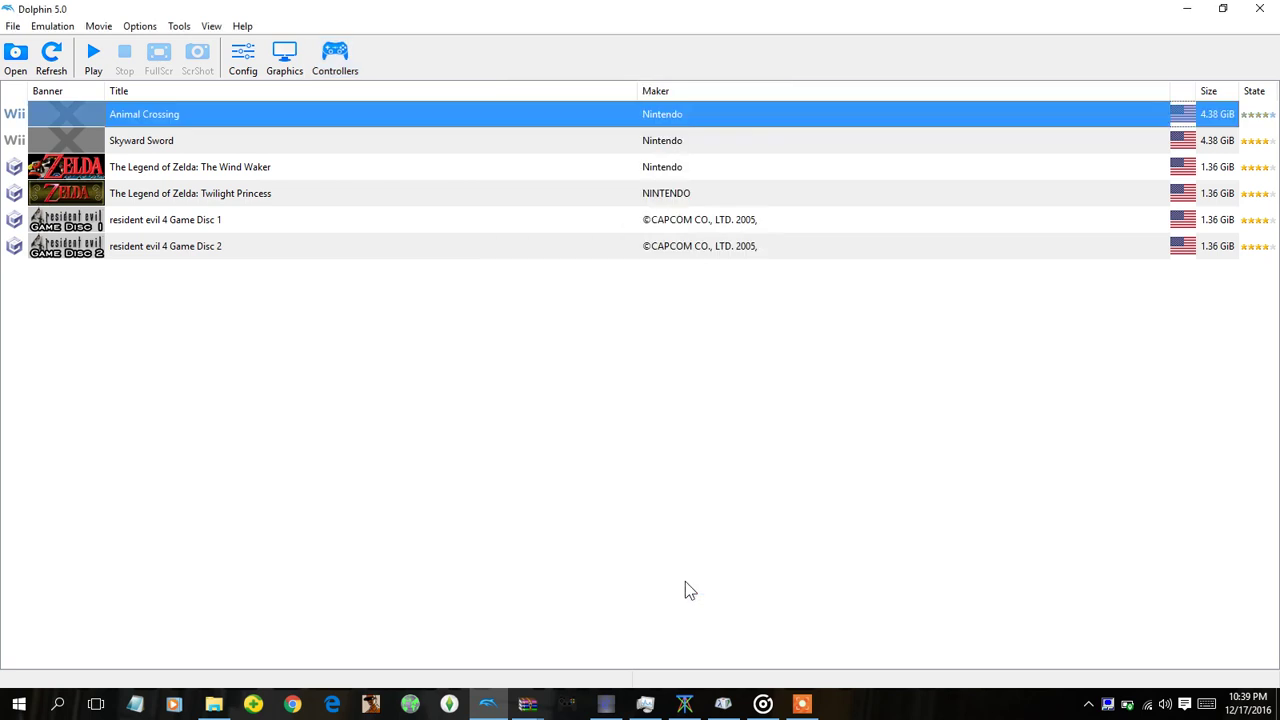
Run Animal Crossing in a maximized window and exit it to the Wii Menu from its HOME Menu.
double_click(386, 113)
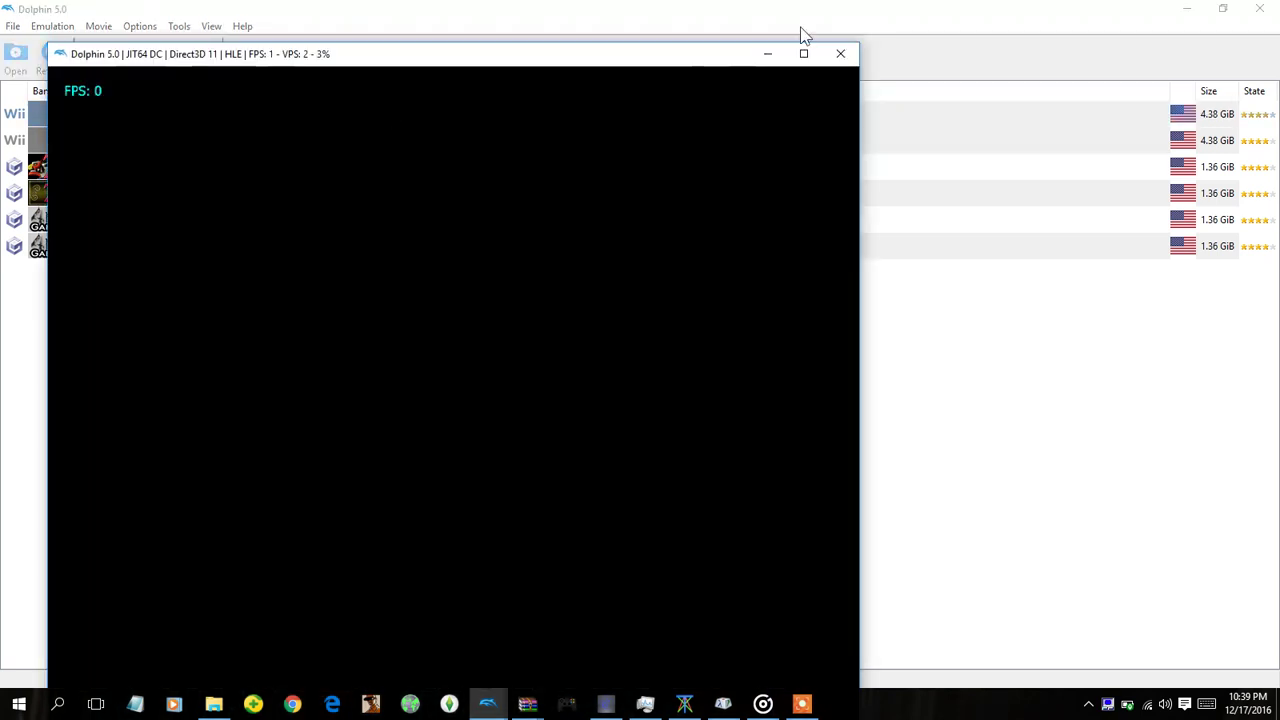
left_click(803, 54)
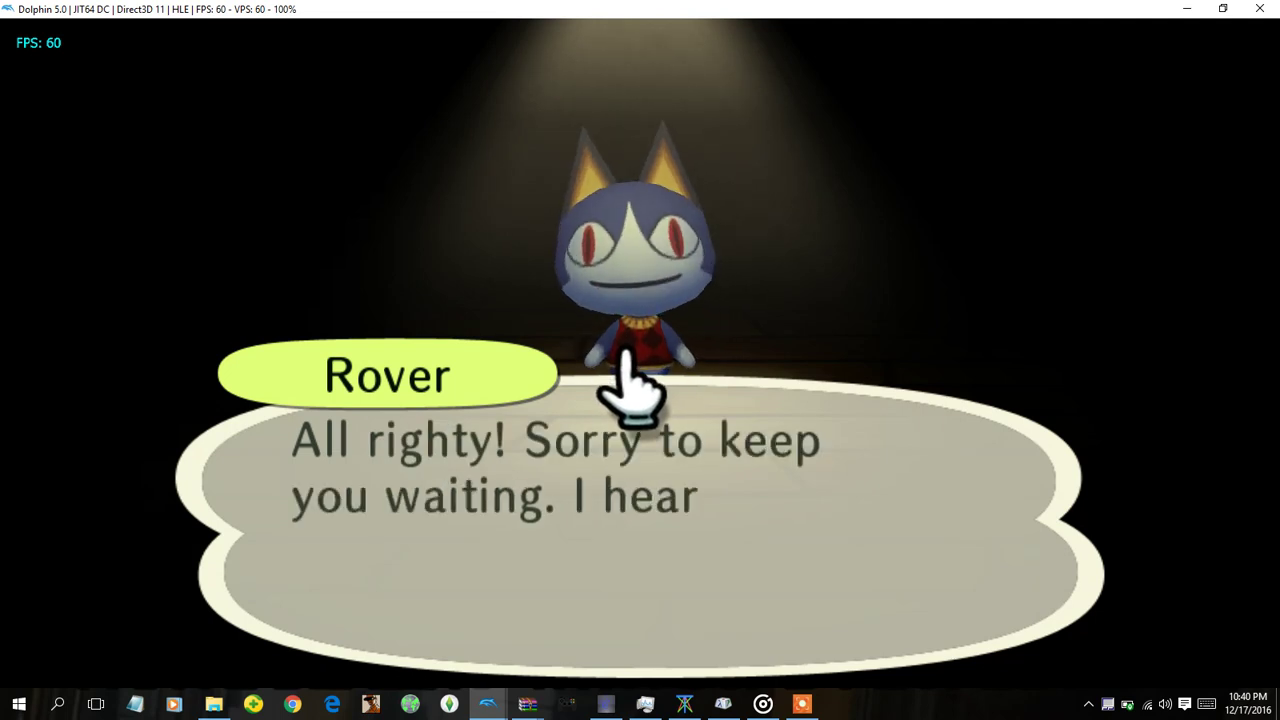
key("Return")
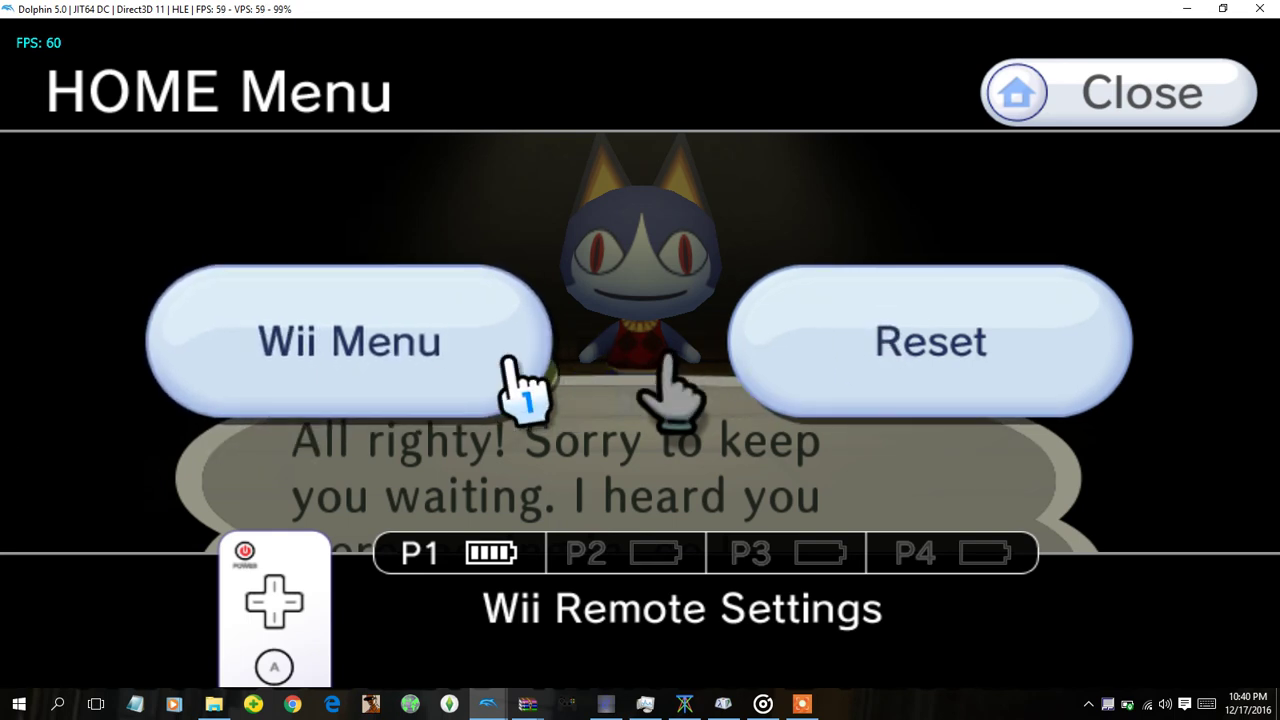
left_click(455, 362)
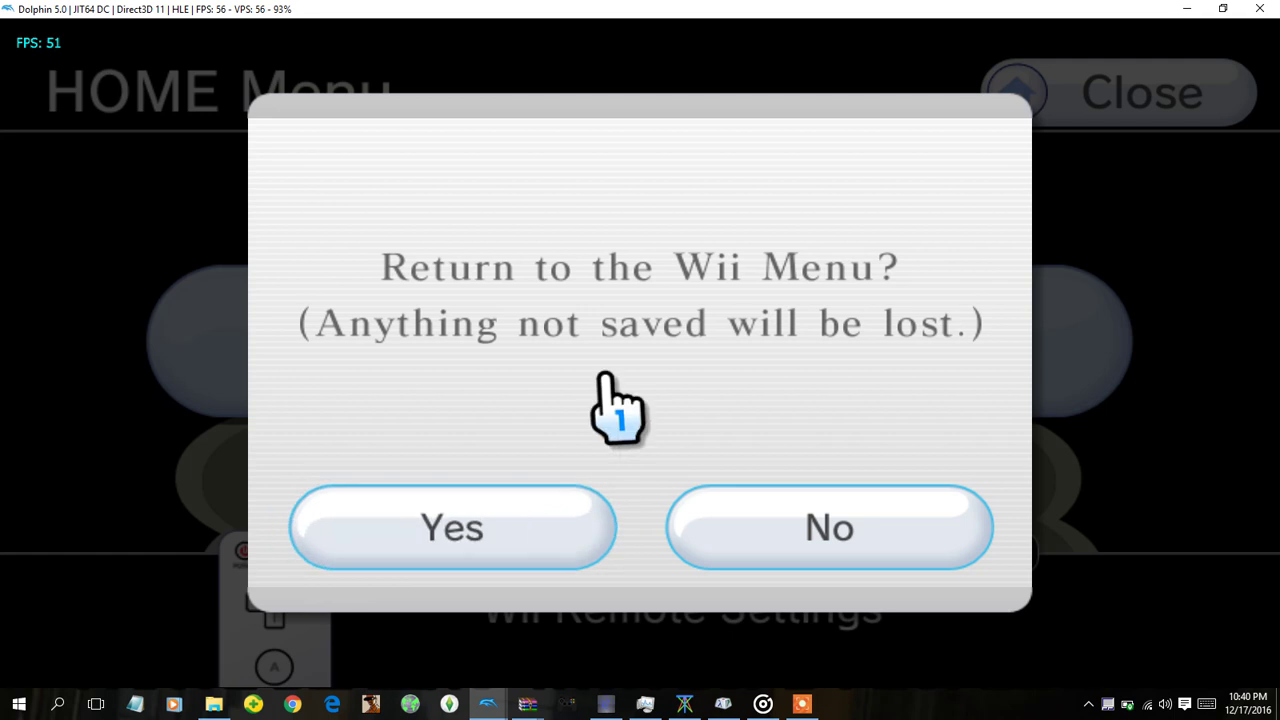
left_click(395, 495)
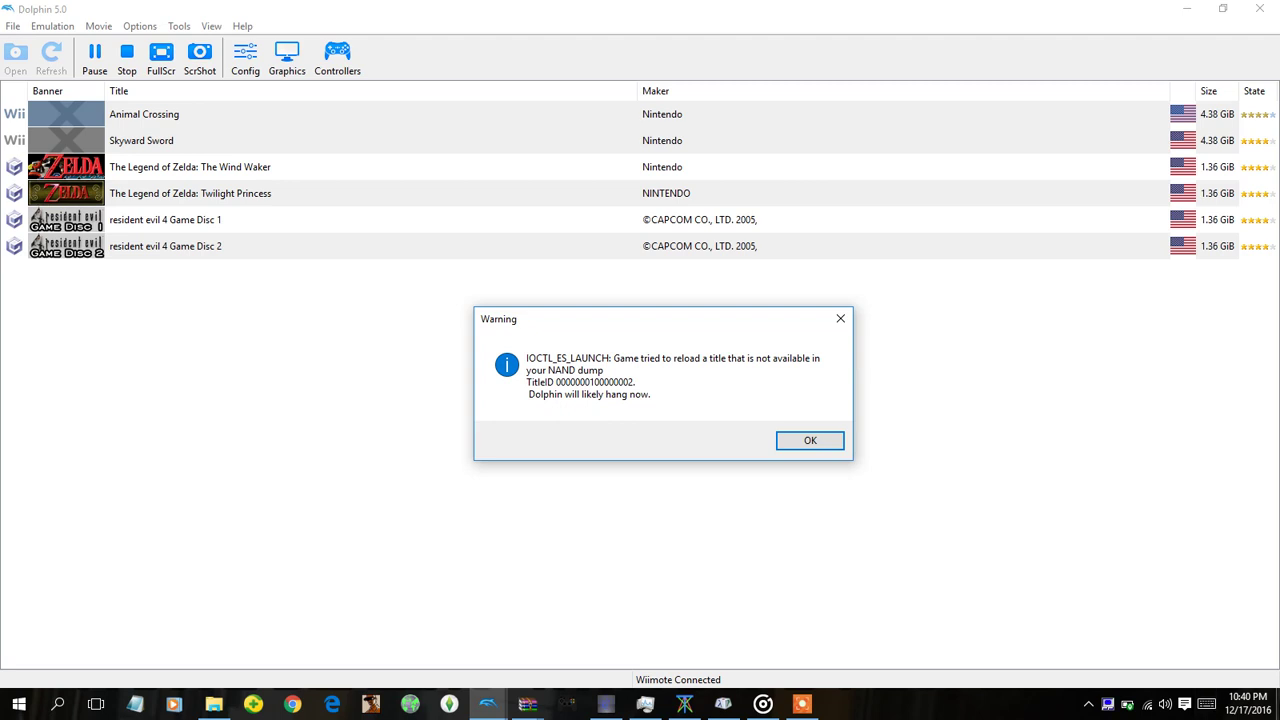
left_click(822, 446)
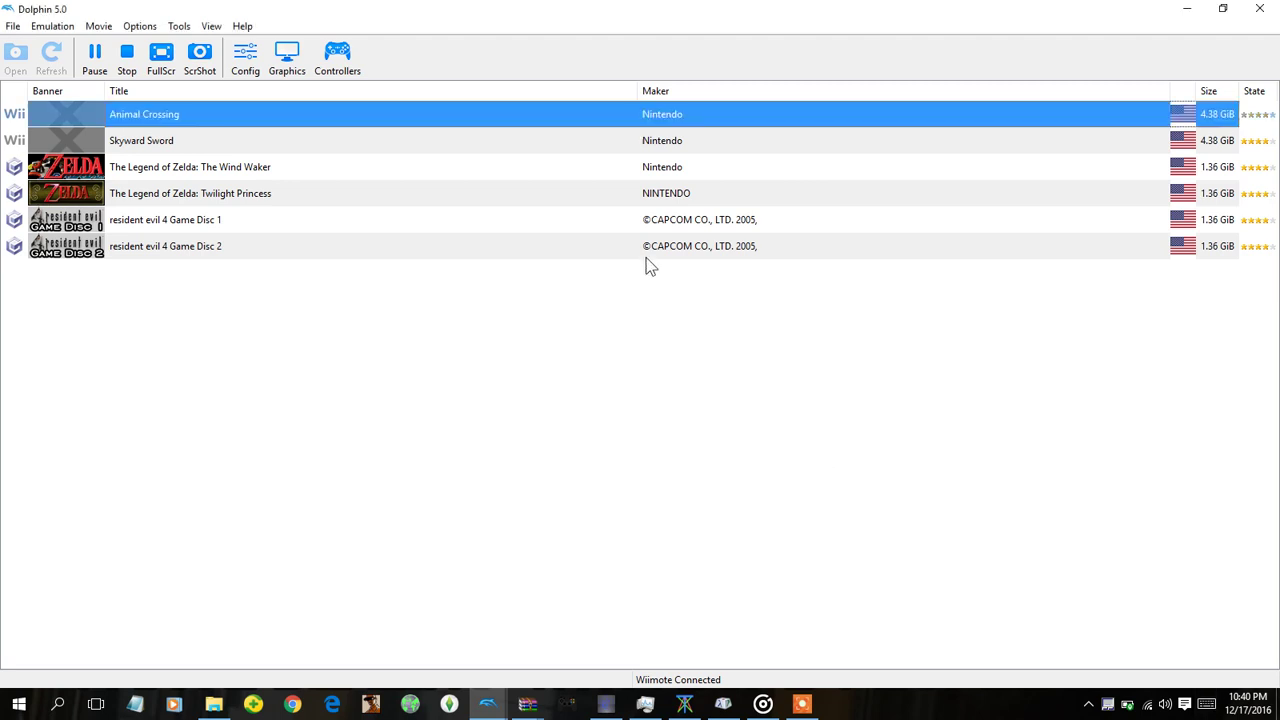
left_click(607, 142)
left_click(627, 121)
left_click(619, 139)
left_click(611, 122)
left_click(610, 144)
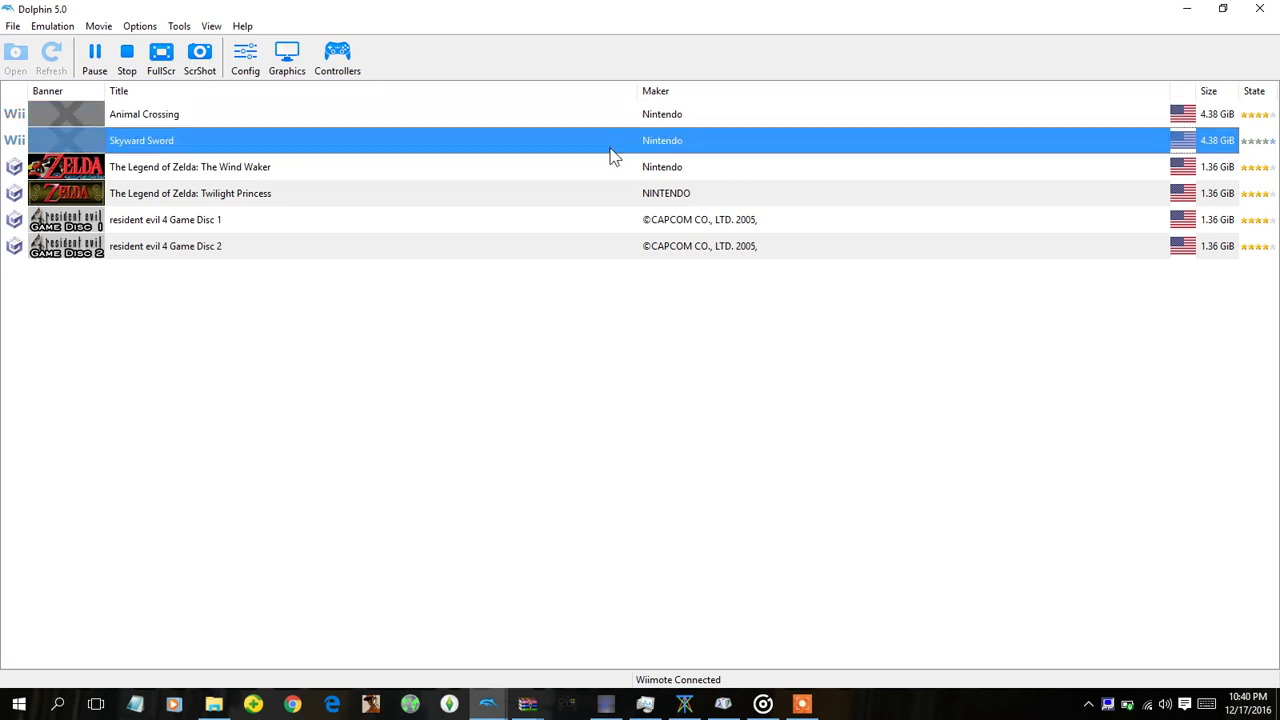
left_click(627, 125)
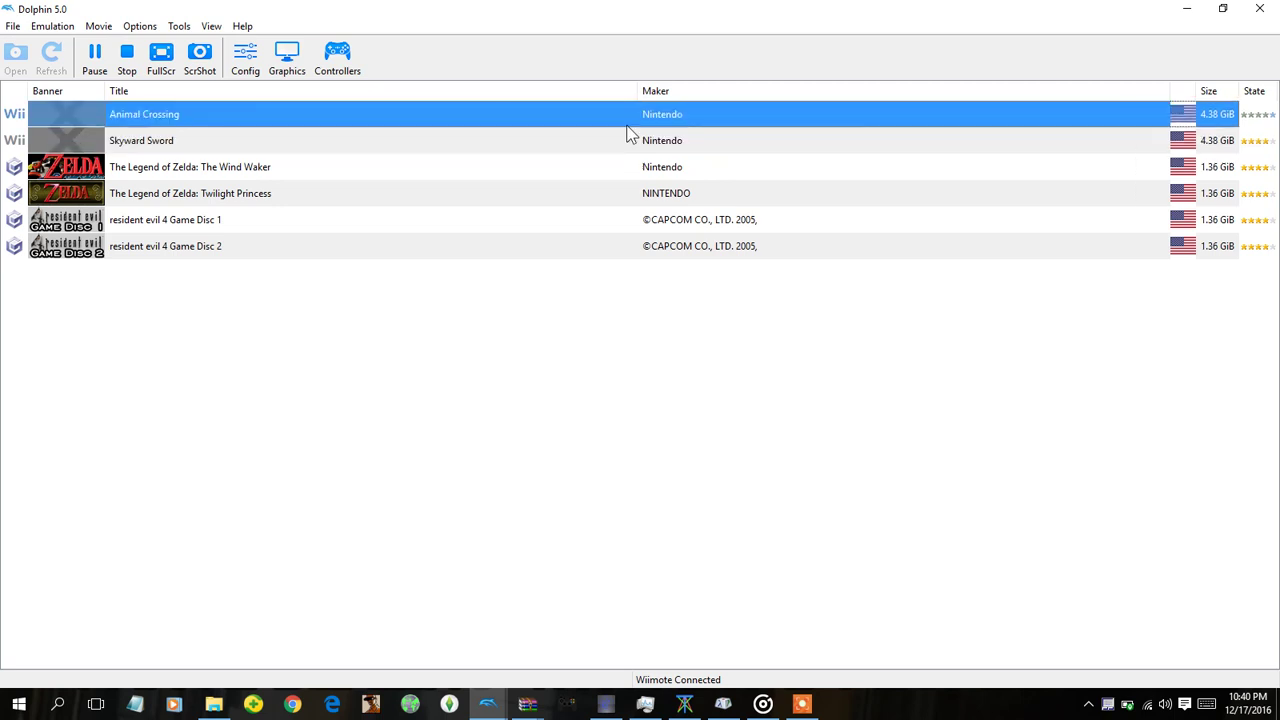
Review the controller types offered for GameCube Port 1 and Wiimote 1, keeping Standard Controller and Emulated Wiimote.
left_click(336, 62)
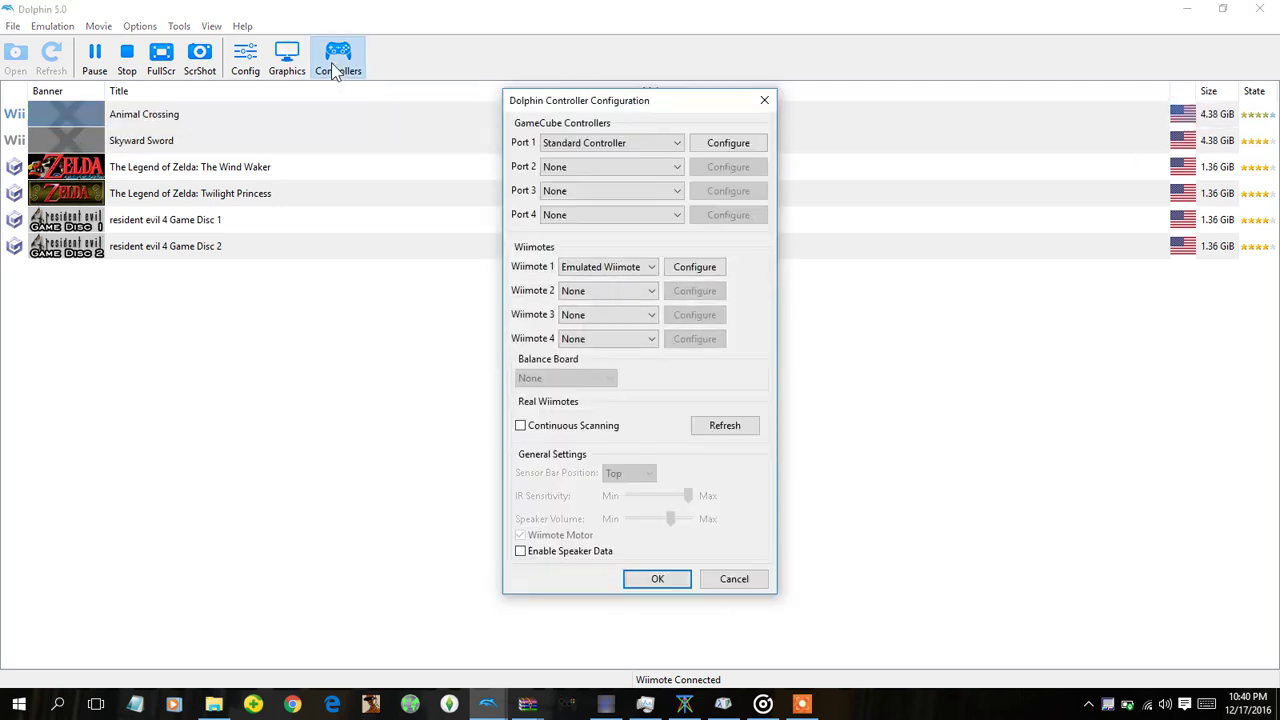
left_click(626, 143)
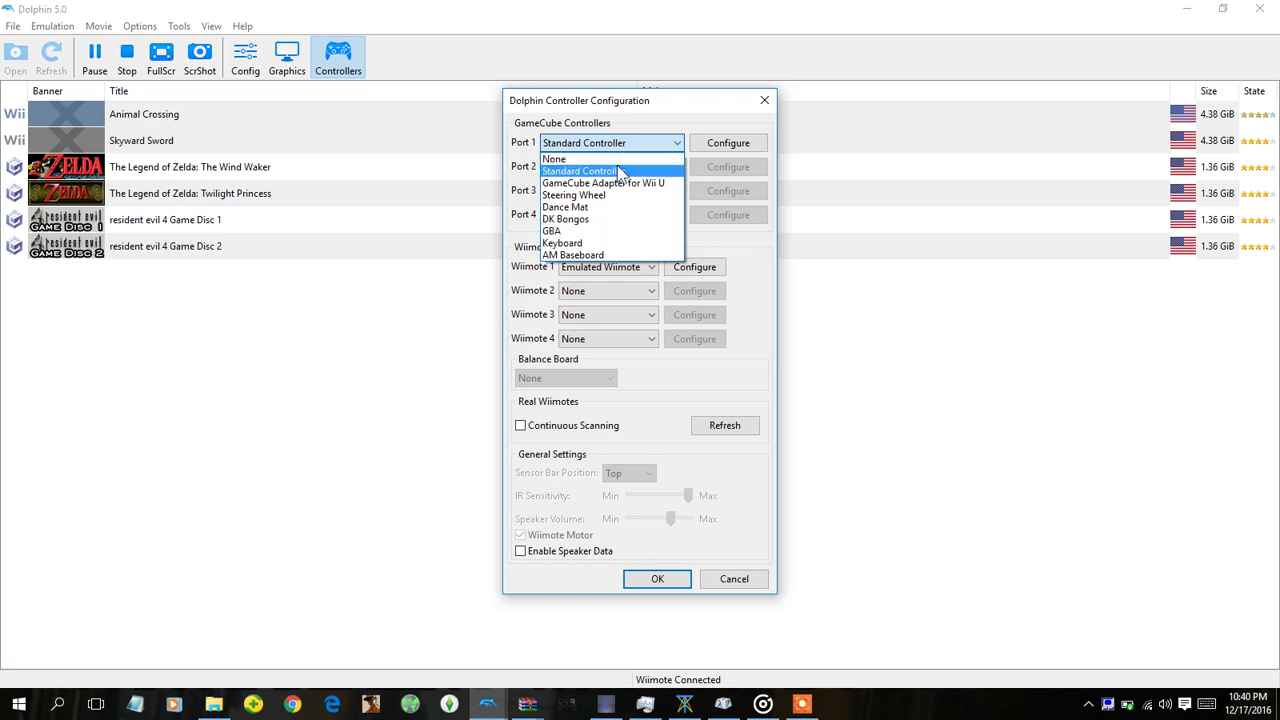
left_click(644, 143)
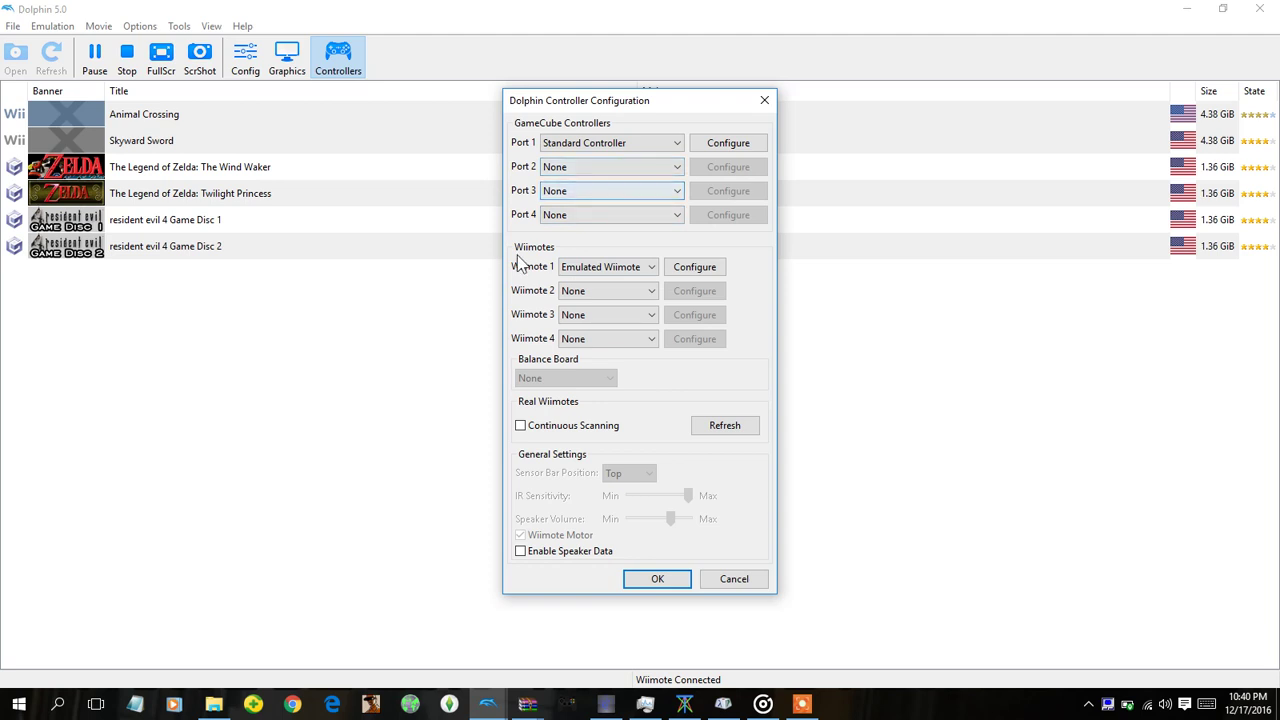
left_click(573, 274)
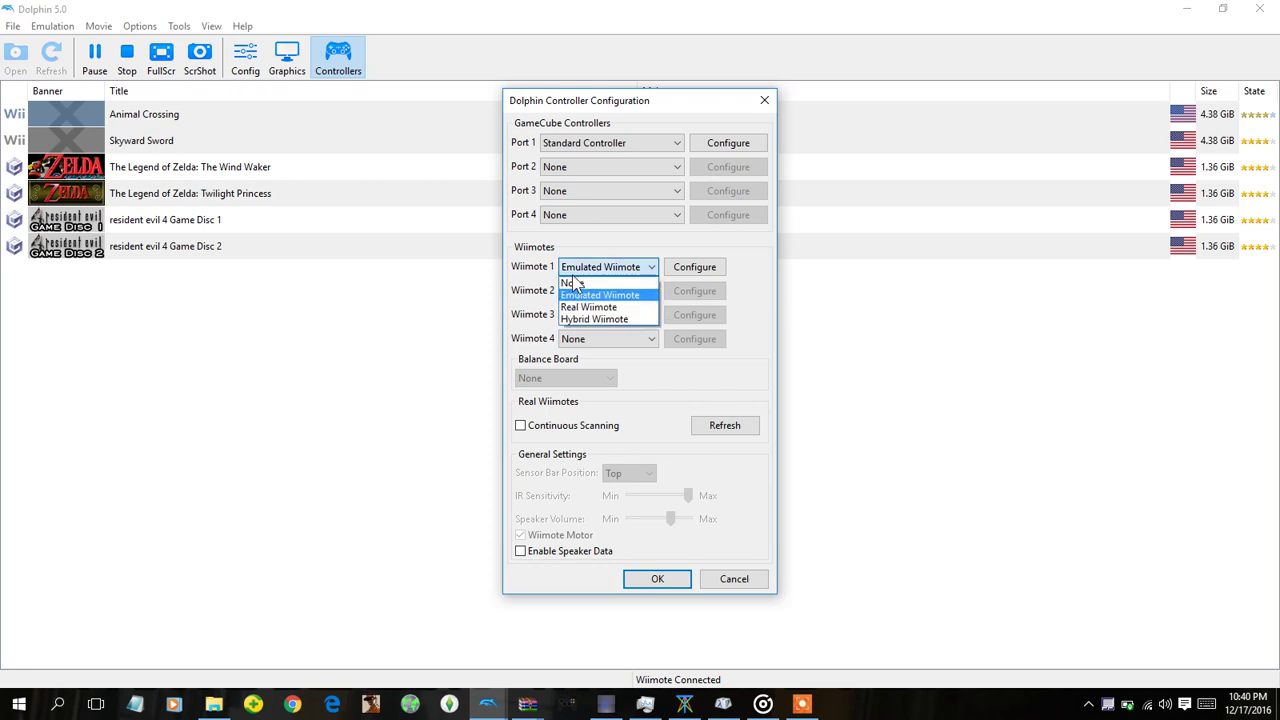
left_click(575, 291)
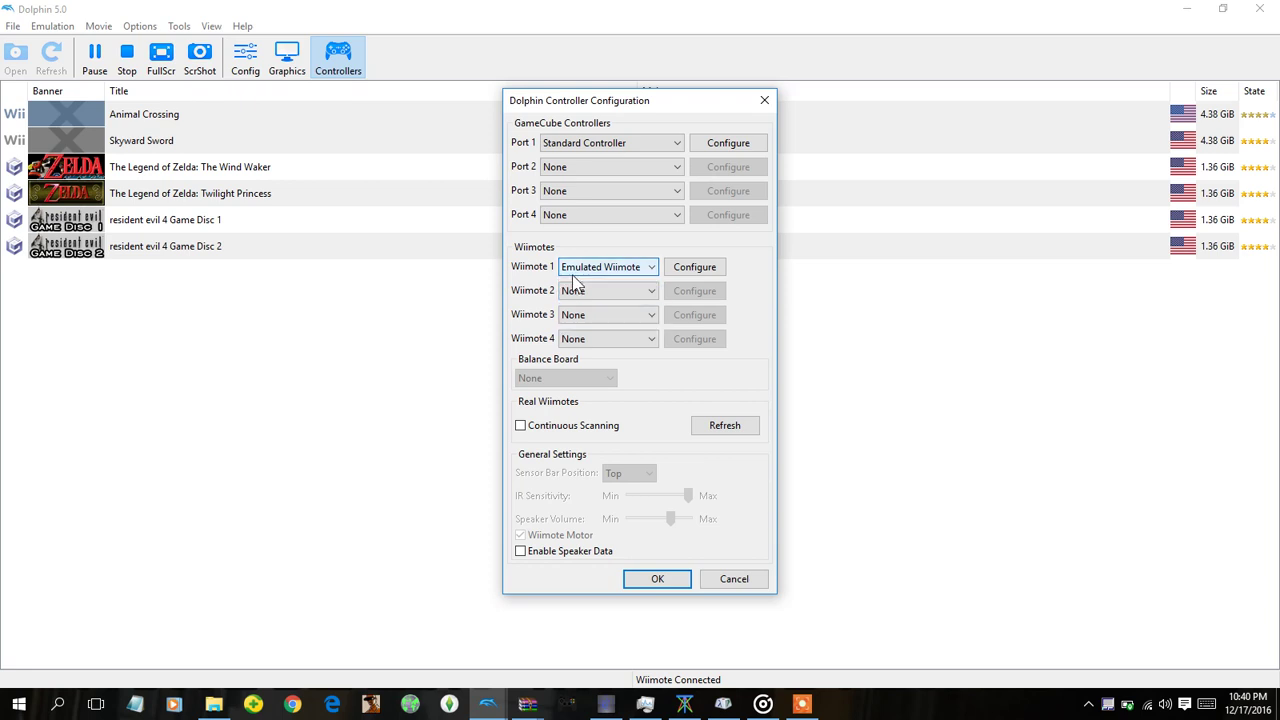
Examine the emulated Wiimote 1 button, IR, swing and tilt mapping for the XInput/0/Gamepad device, and accept the configuration.
left_click(680, 267)
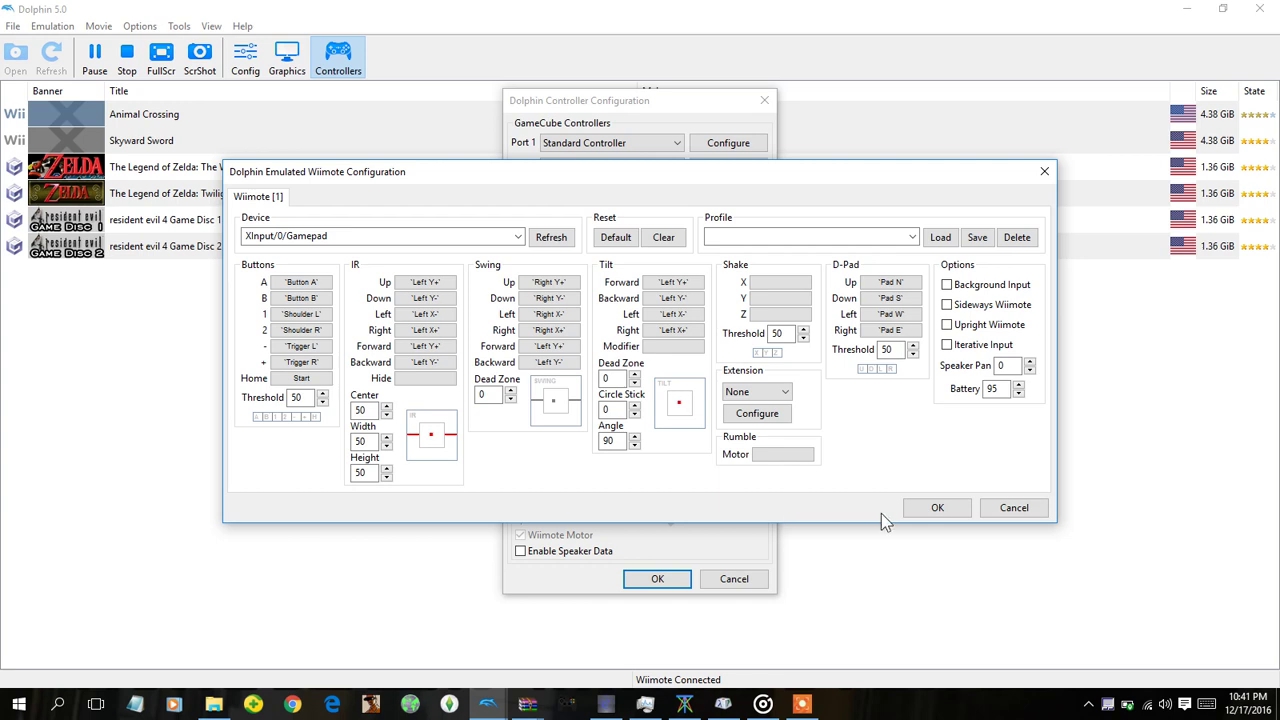
left_click(937, 508)
left_click(672, 584)
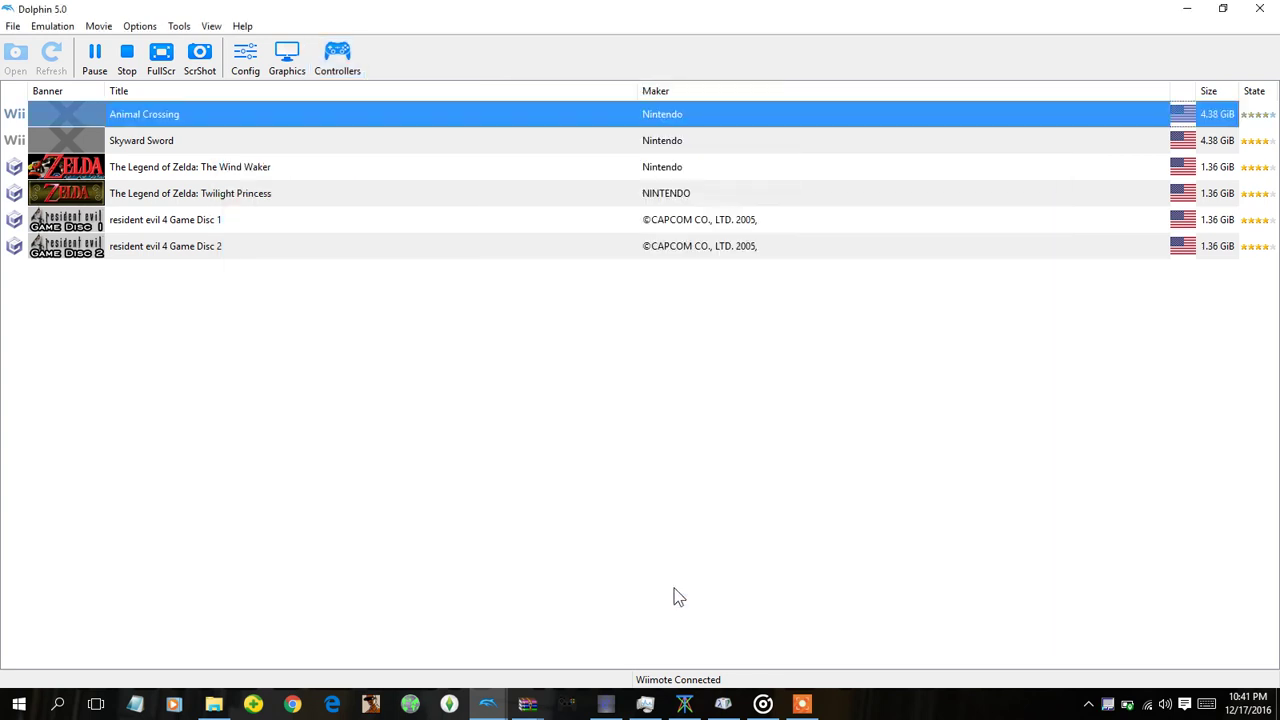
Reselect Emulated Wiimote for Wiimote 1 and accept the controller configuration.
left_click(358, 57)
left_click(614, 270)
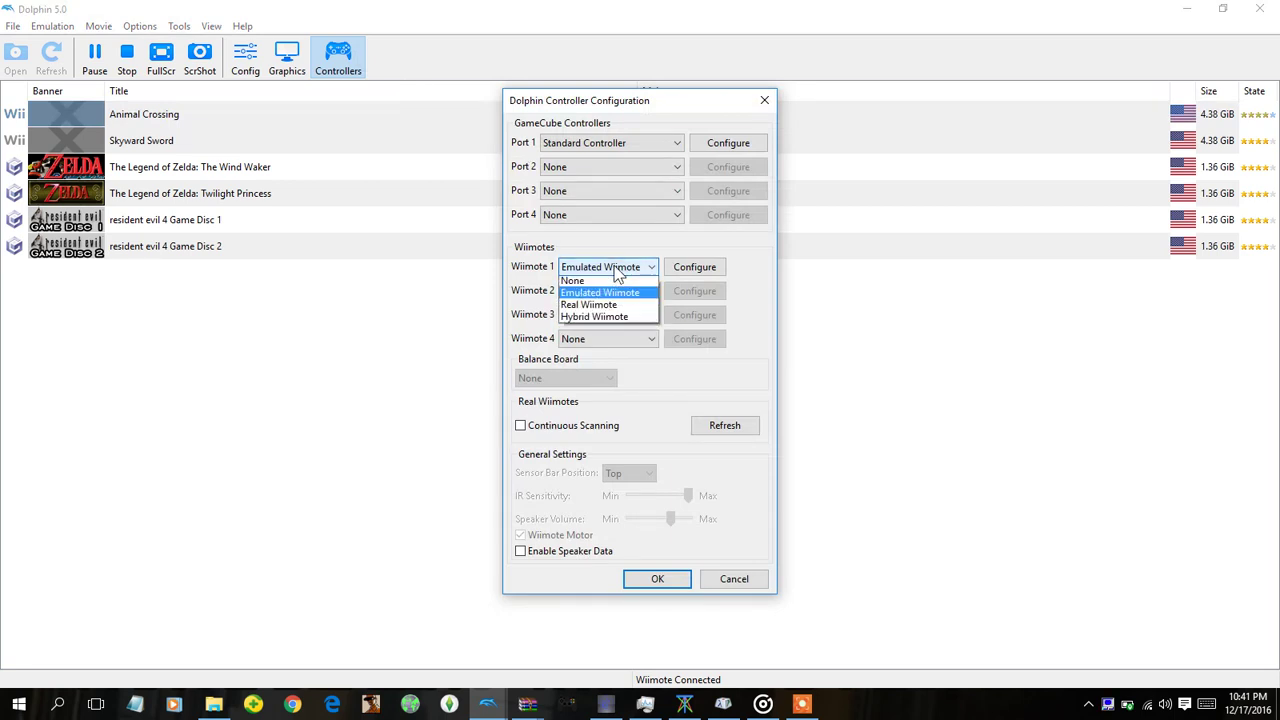
left_click(608, 291)
left_click(659, 580)
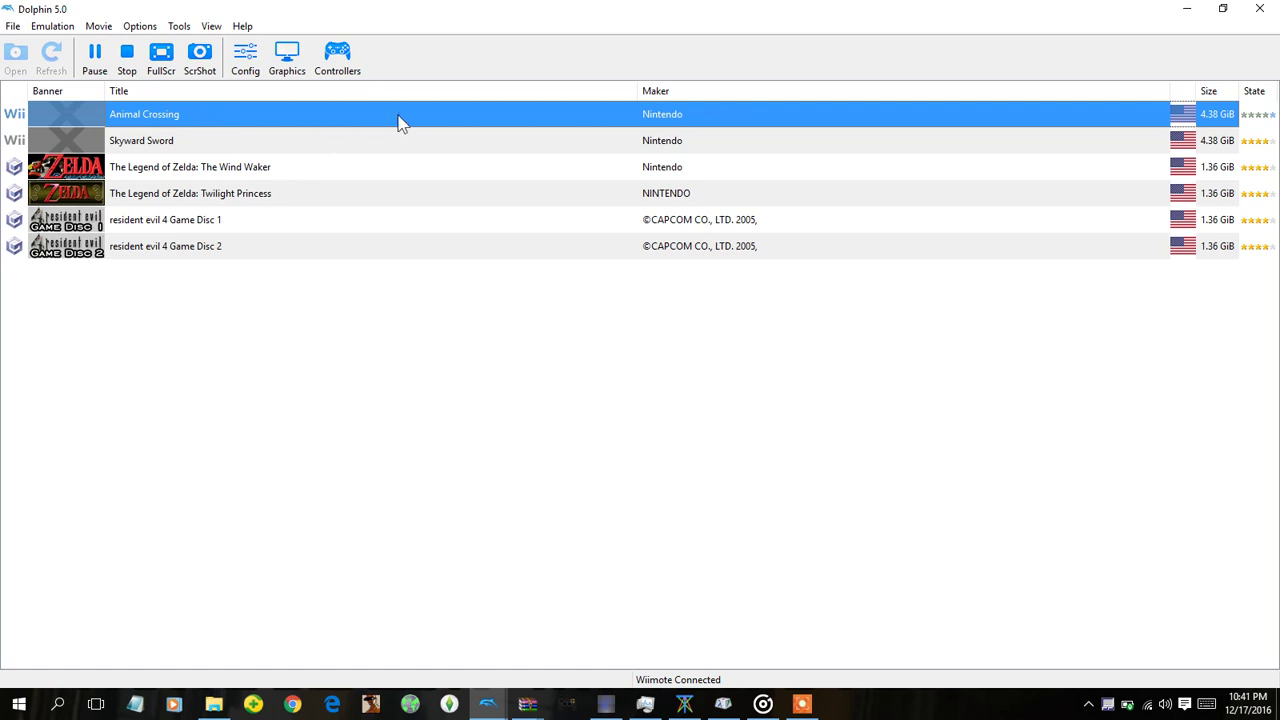
Stop the running emulation and relaunch Animal Crossing in a maximized window.
mouse_move(487, 704)
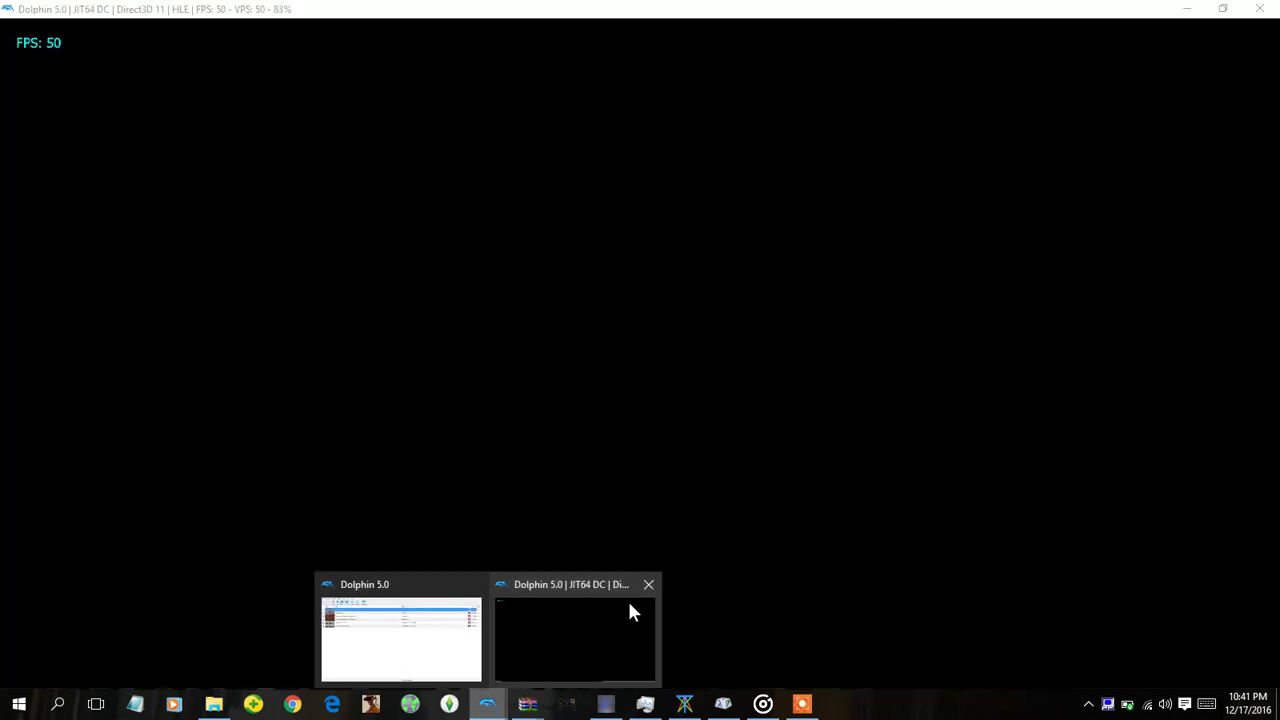
left_click(648, 584)
left_click(705, 433)
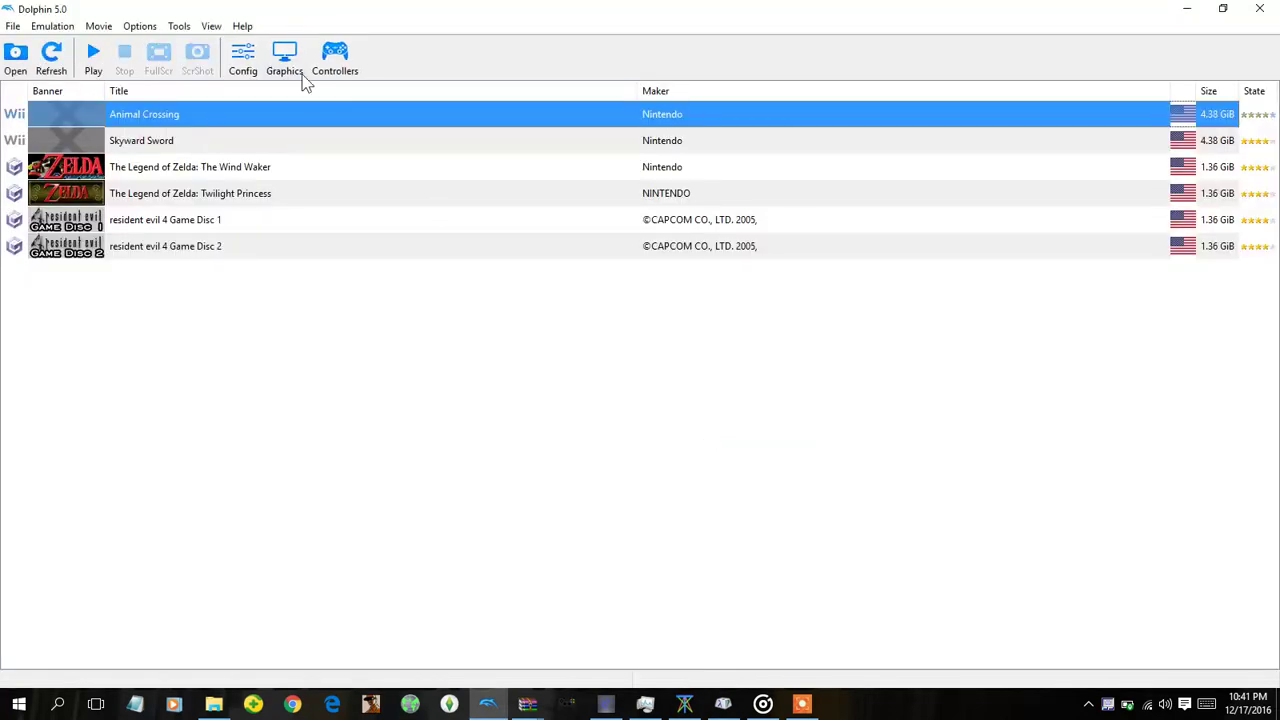
left_click(311, 129)
double_click(312, 120)
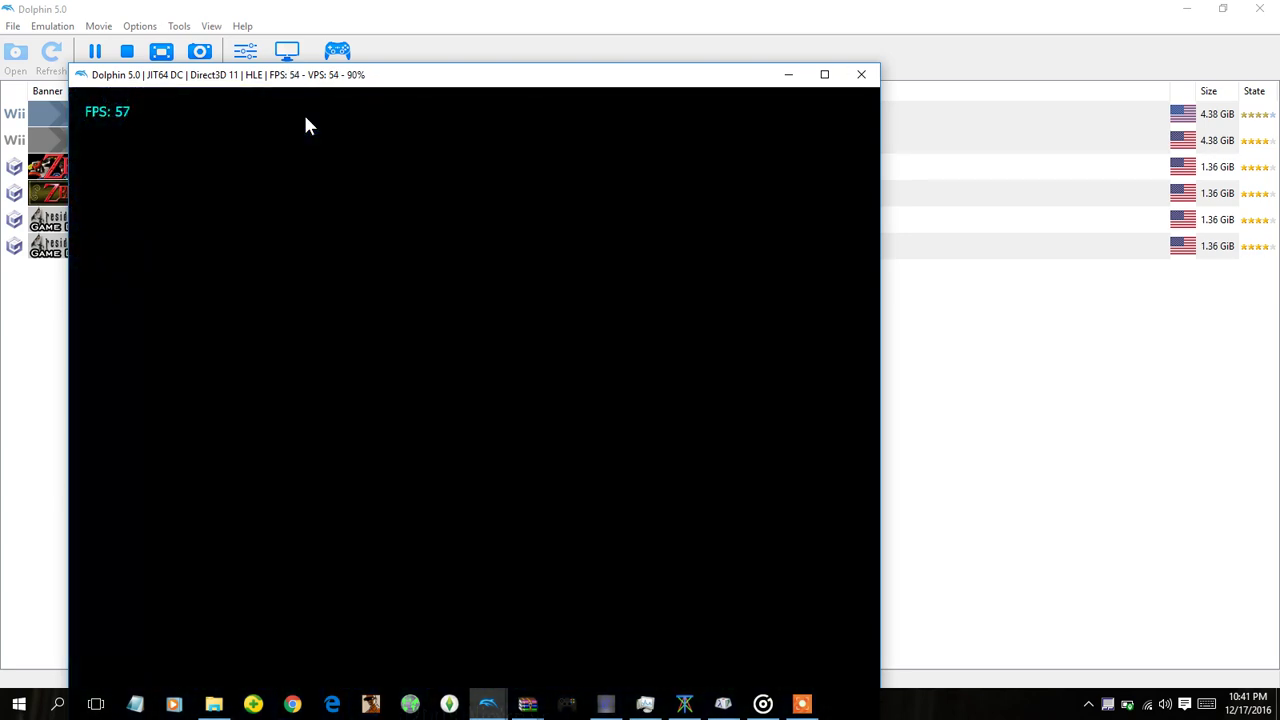
left_click(824, 75)
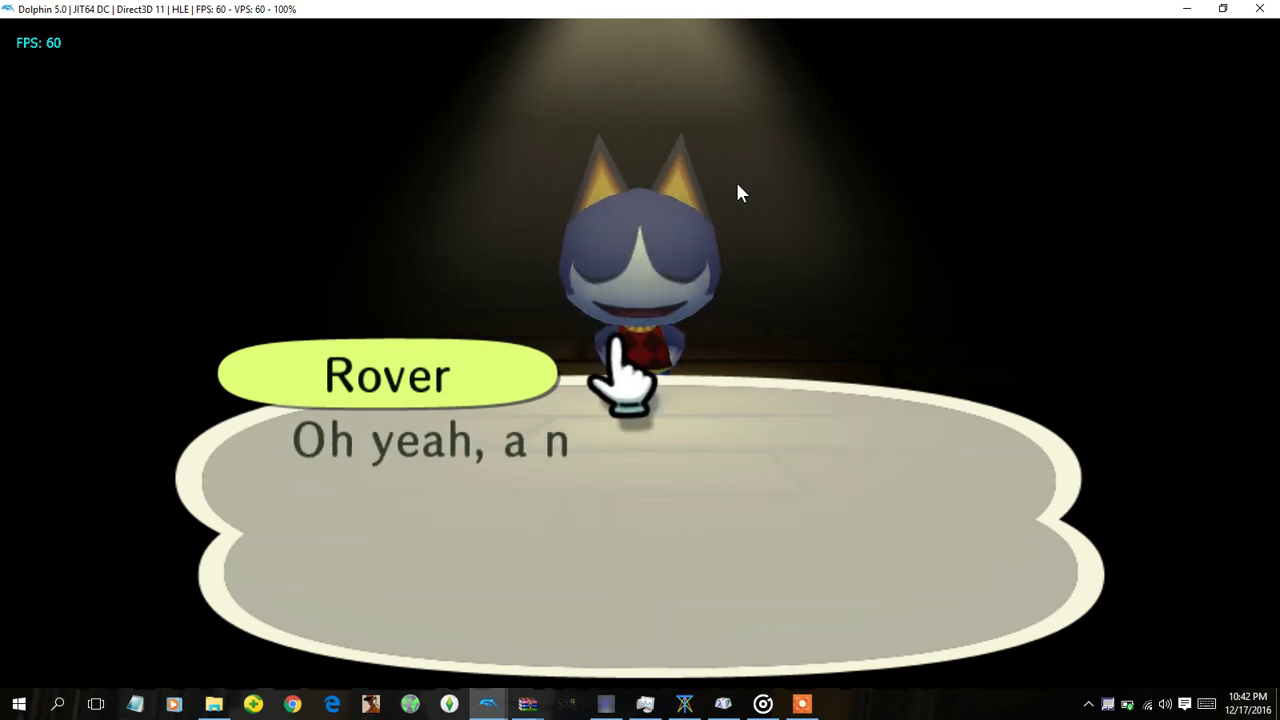
Load the Slot 1 saved state in Animal Crossing, and stop the emulation after viewing the game.
mouse_move(532, 704)
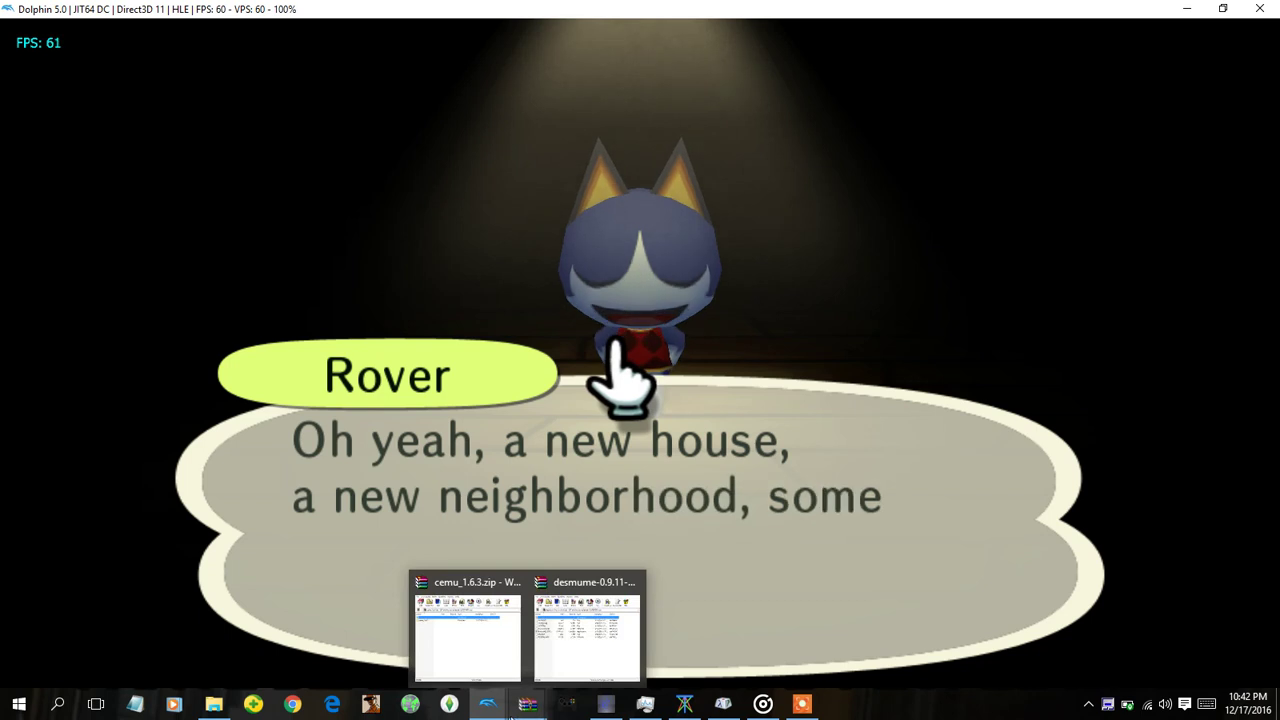
mouse_move(486, 700)
left_click(444, 667)
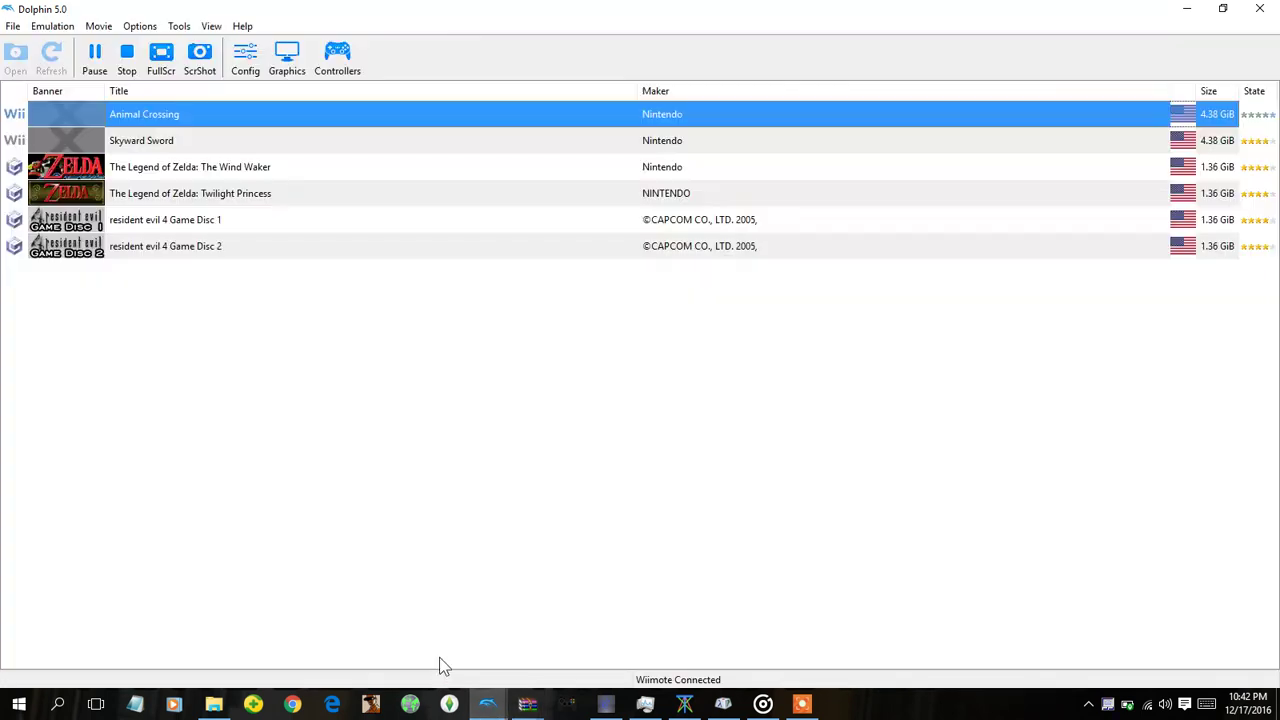
left_click(58, 31)
mouse_move(90, 183)
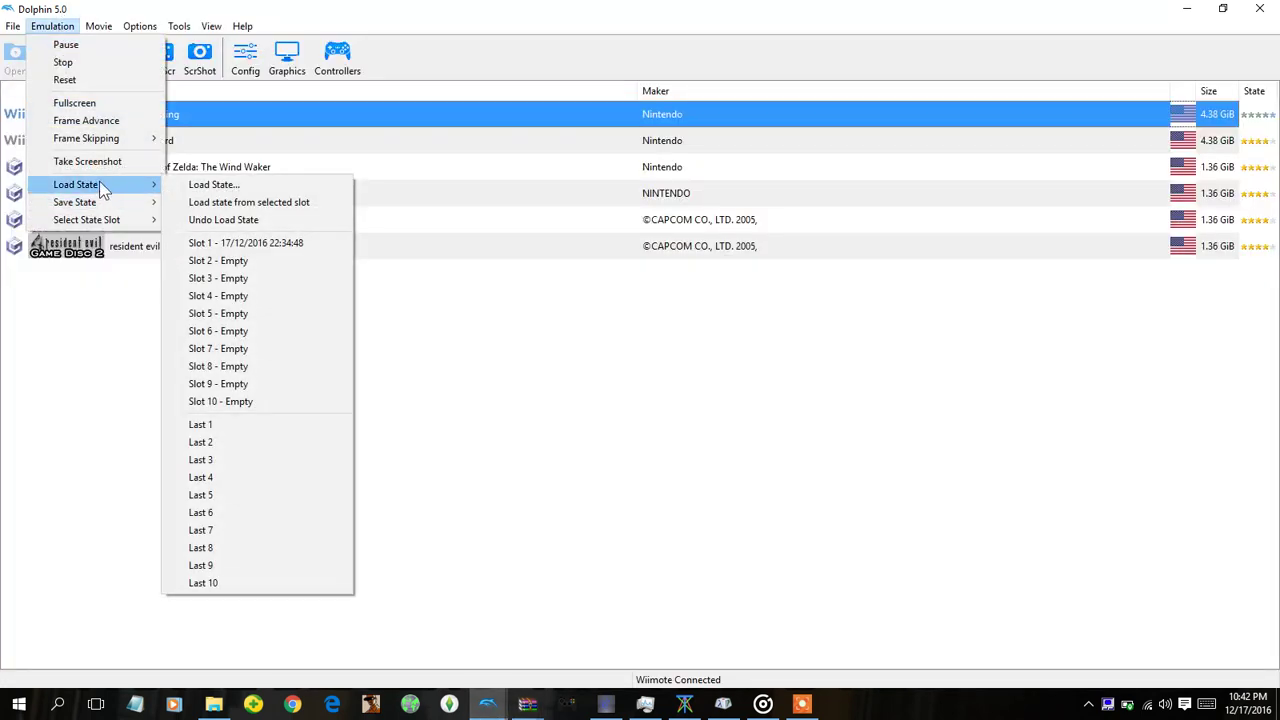
left_click(201, 243)
mouse_move(487, 704)
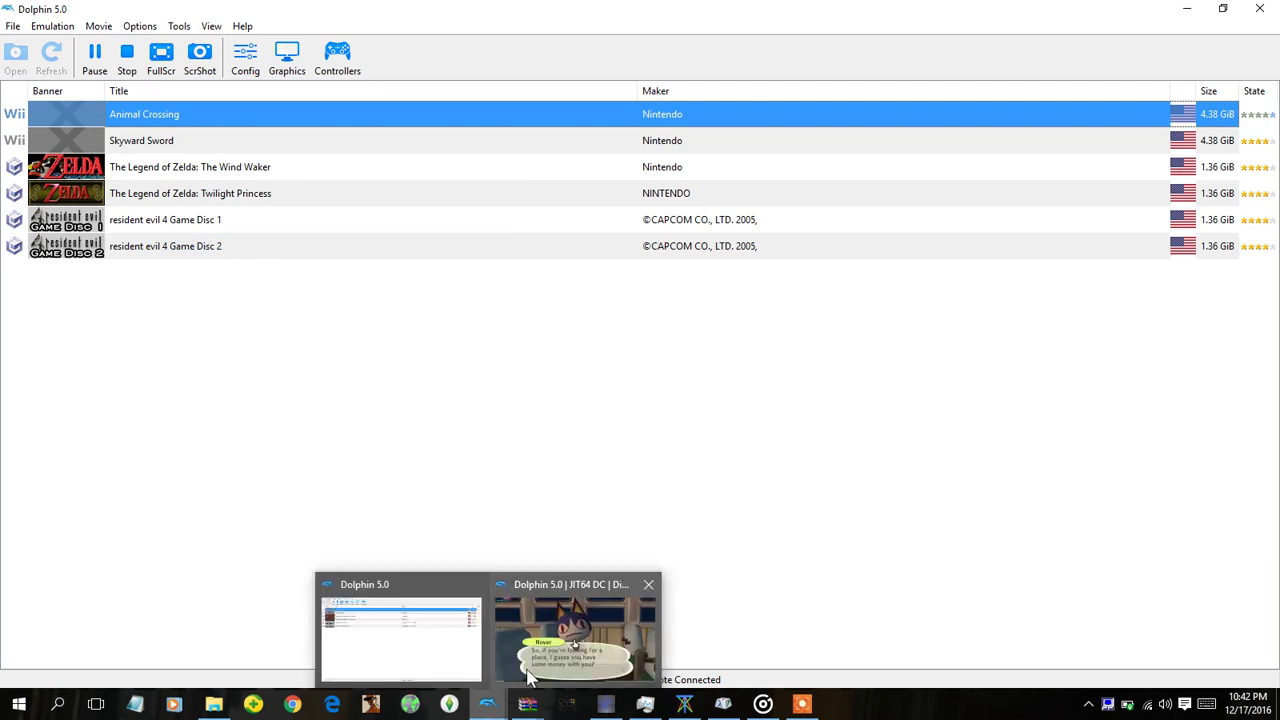
left_click(545, 653)
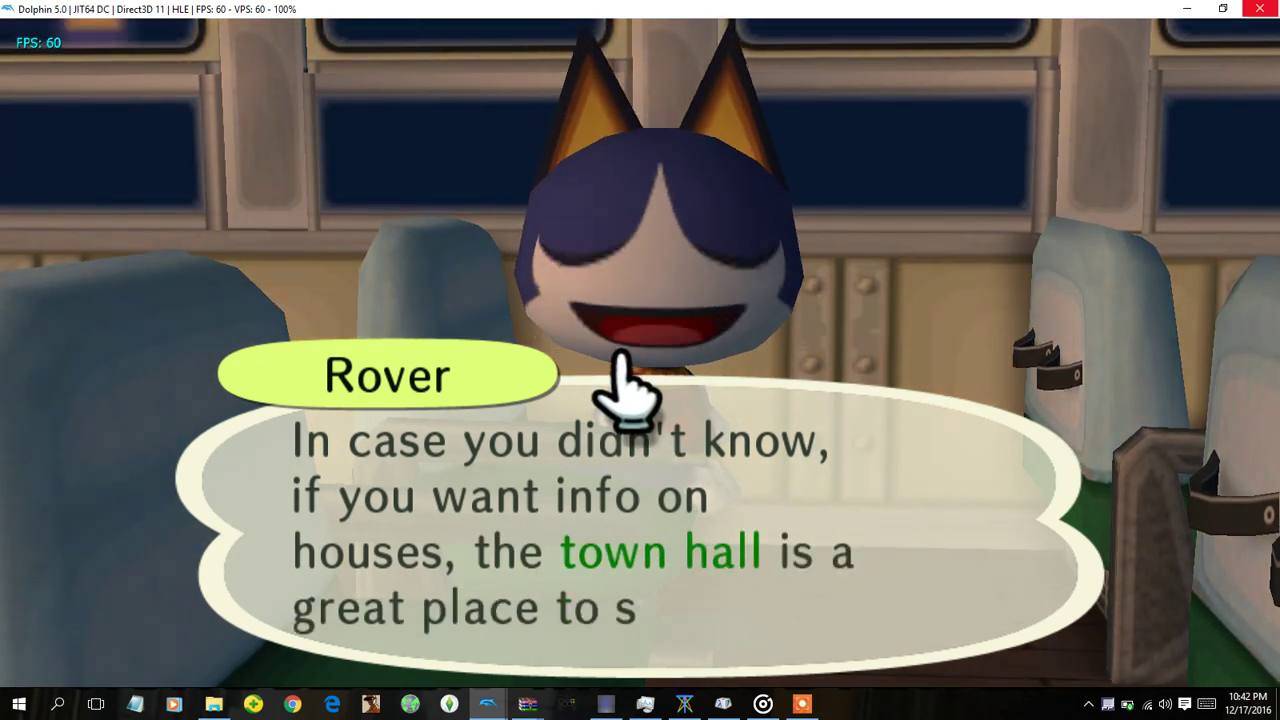
key("Escape")
left_click(688, 432)
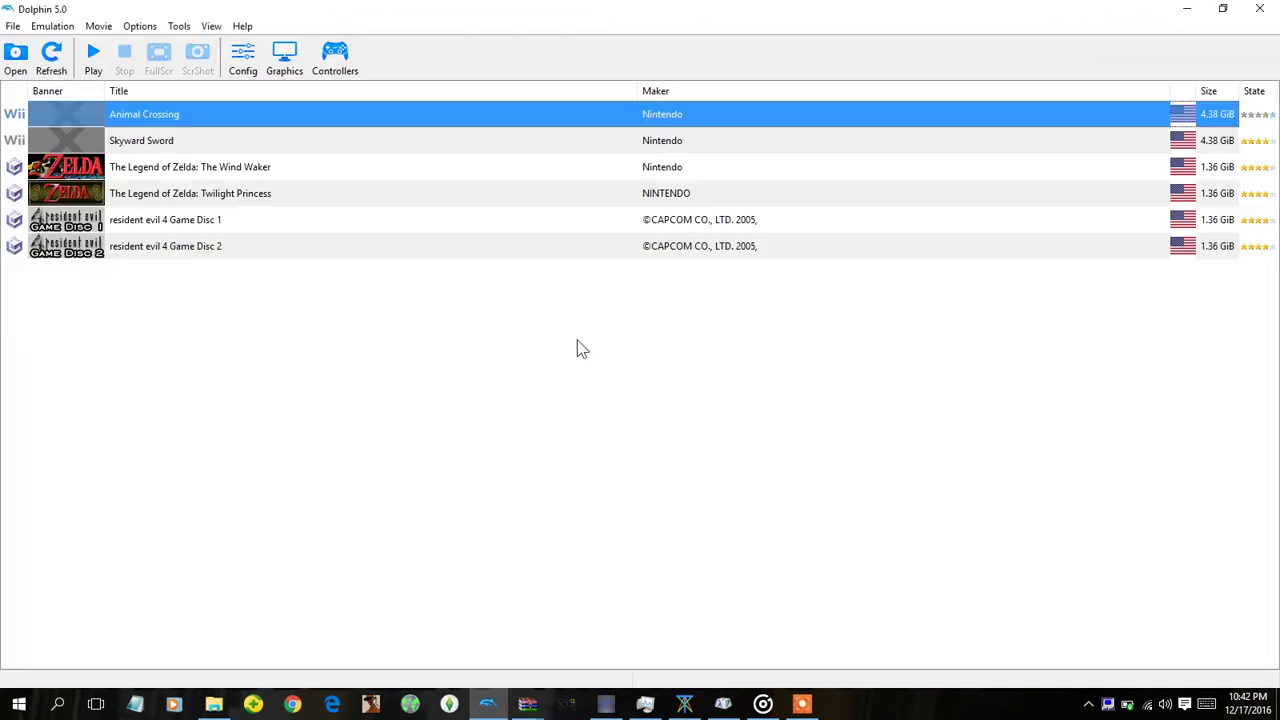
Look over the emulated Wiimote 1 mapping for XInput/0/Gamepad and close the controller configuration without changes.
left_click(340, 62)
left_click(688, 269)
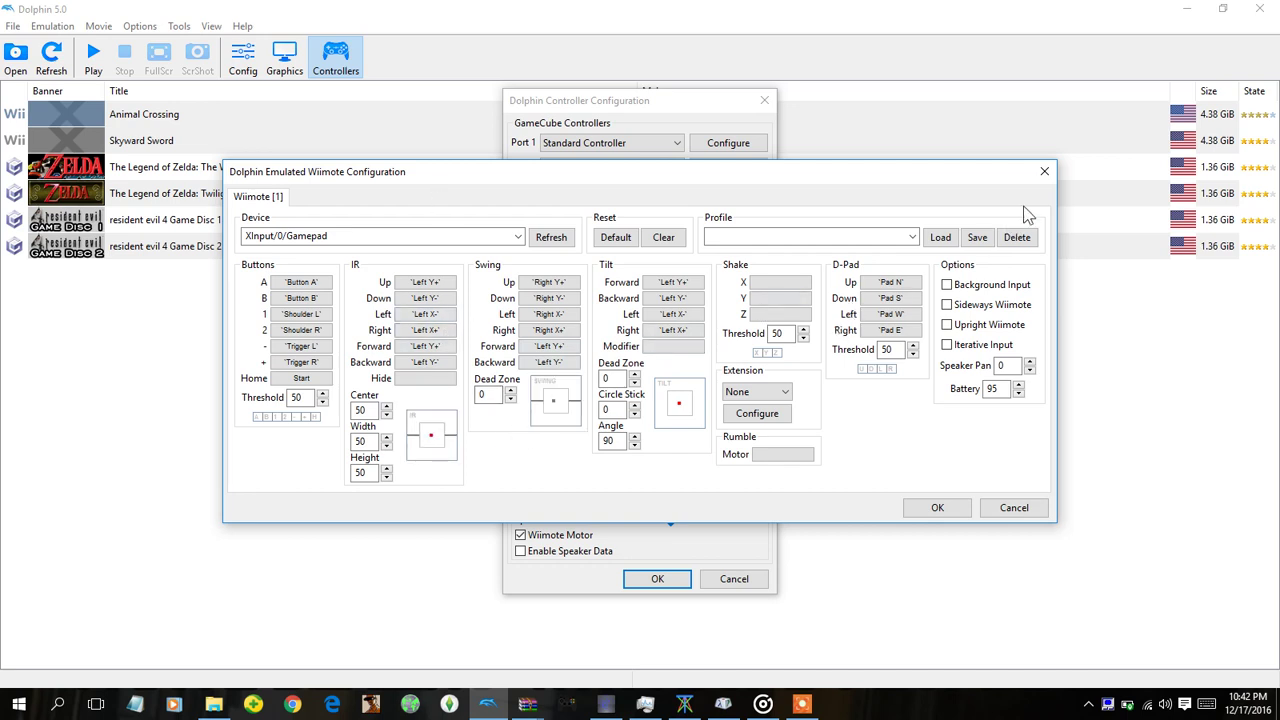
left_click(1043, 173)
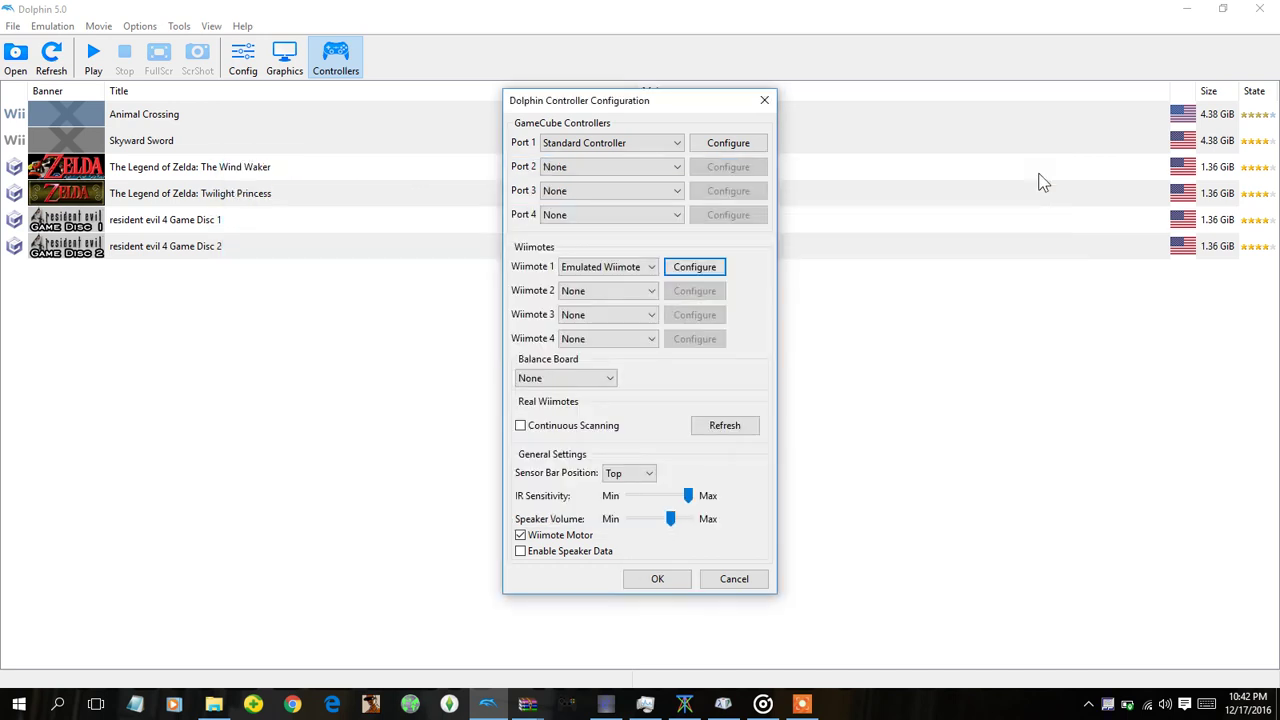
left_click(765, 101)
Highlight the GameCube and Wii titles in the game list one after another, and show the desktop.
left_click(636, 188)
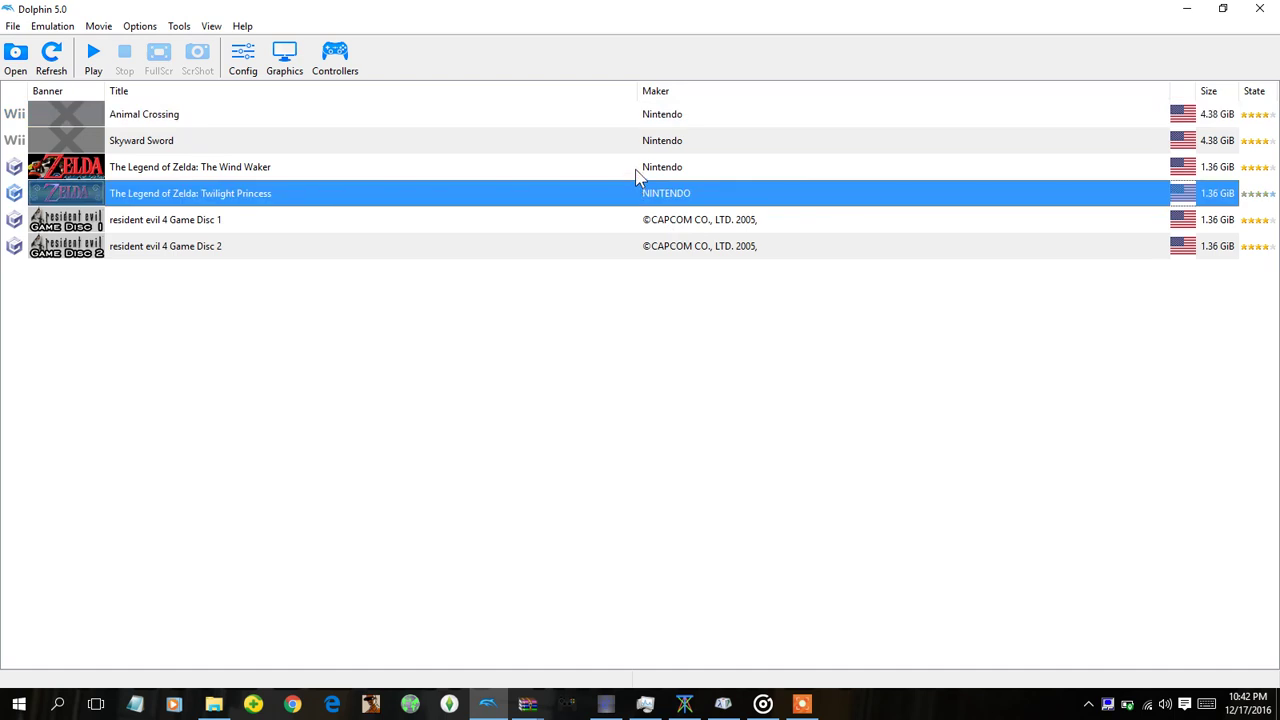
left_click(636, 170)
left_click(614, 229)
left_click(612, 245)
left_click(616, 231)
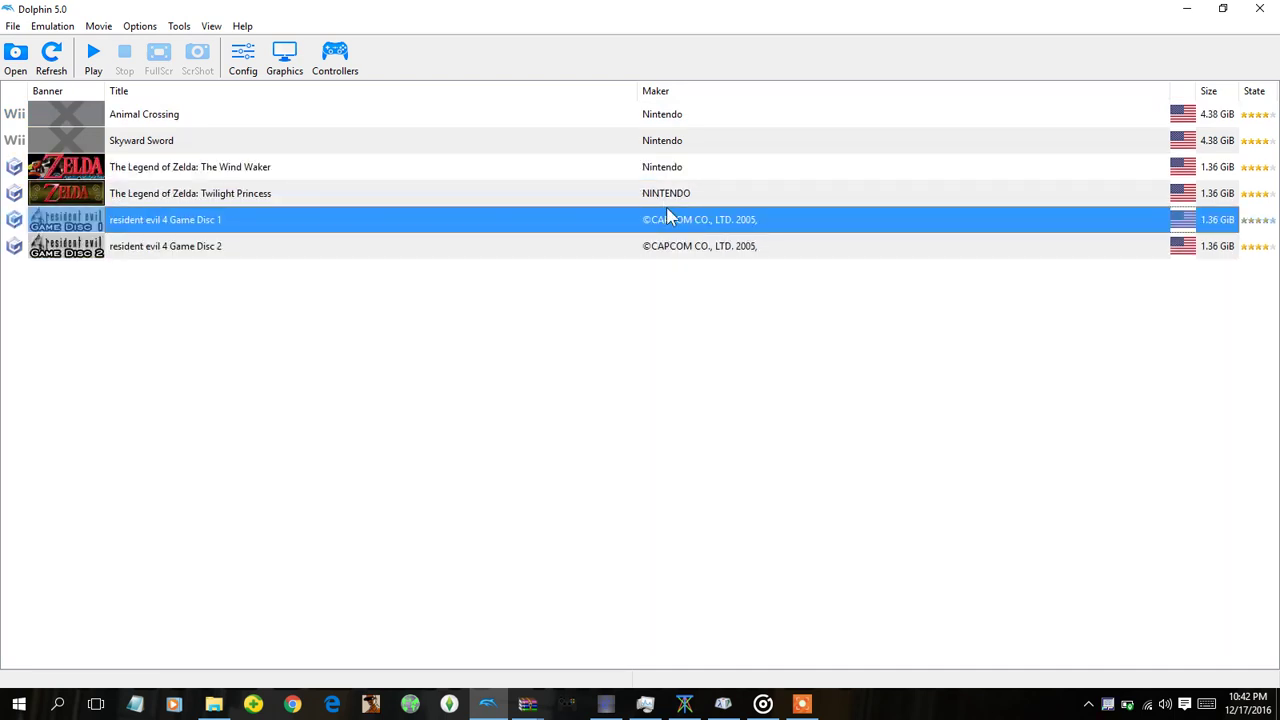
left_click(619, 123)
left_click(588, 145)
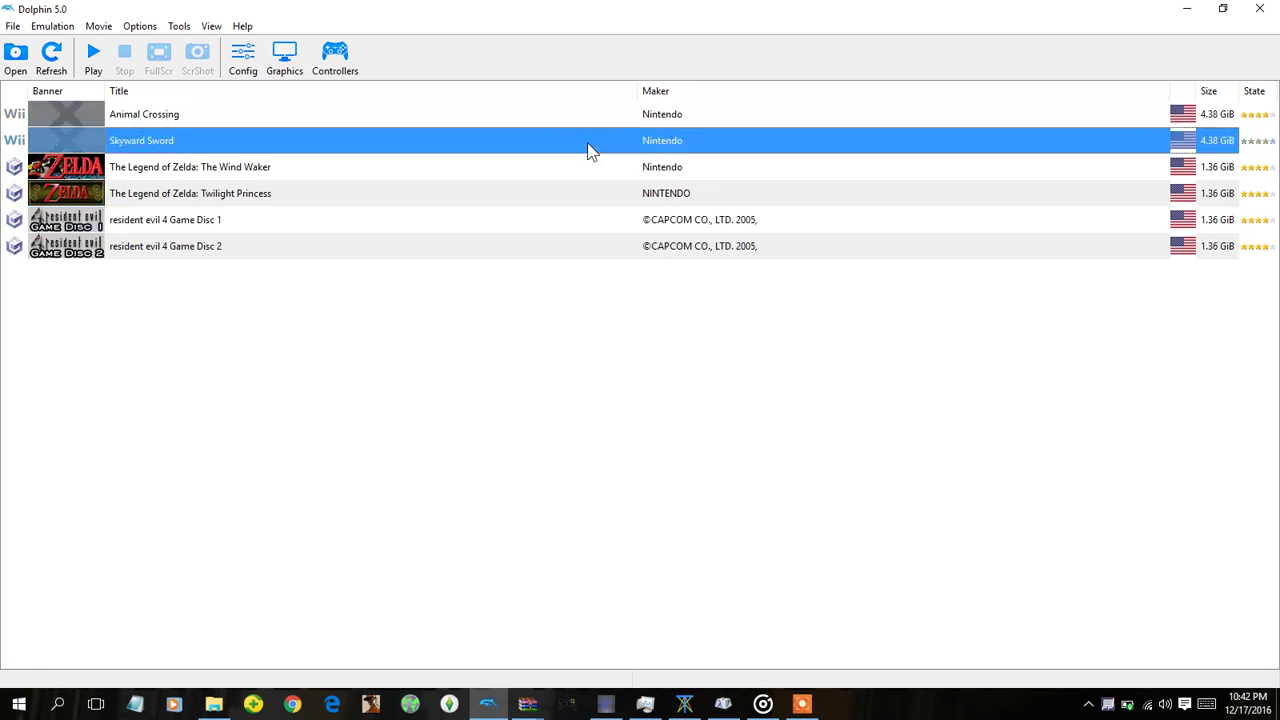
left_click(590, 123)
key("super+d")
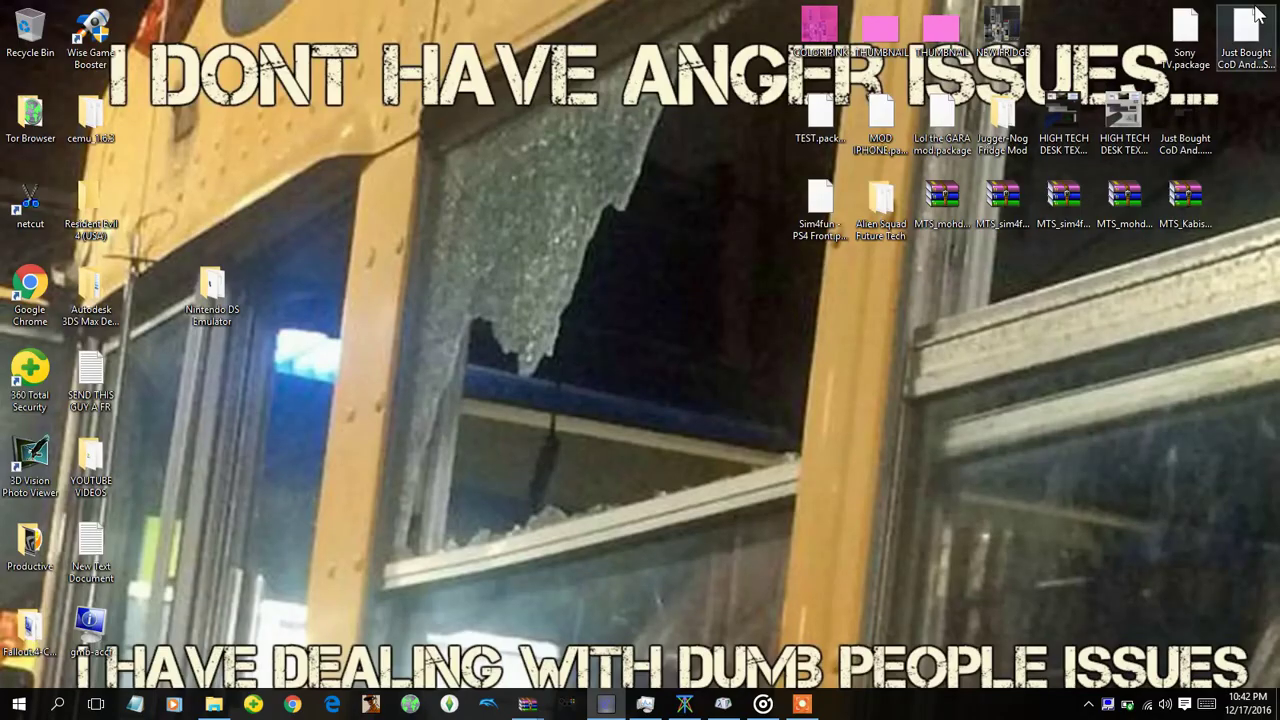